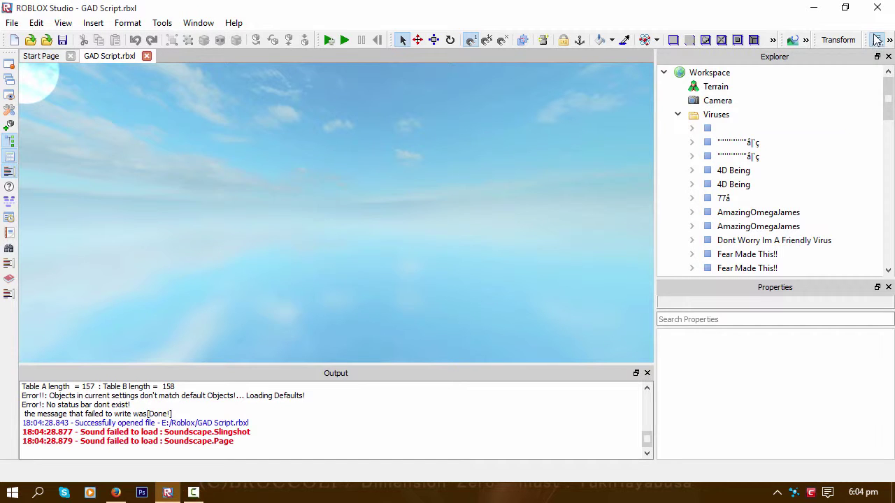
Open the Guardian Angel Defender settings and the long-named script inside the Viruses folder
{"action": "left_click", "coordinate": [876, 41]}
{"action": "left_click", "coordinate": [244, 302]}
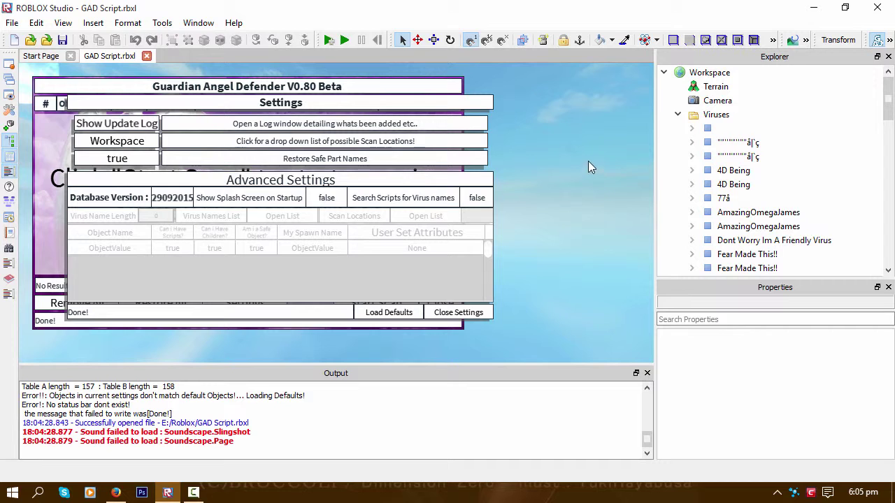
{"action": "left_click", "coordinate": [692, 129]}
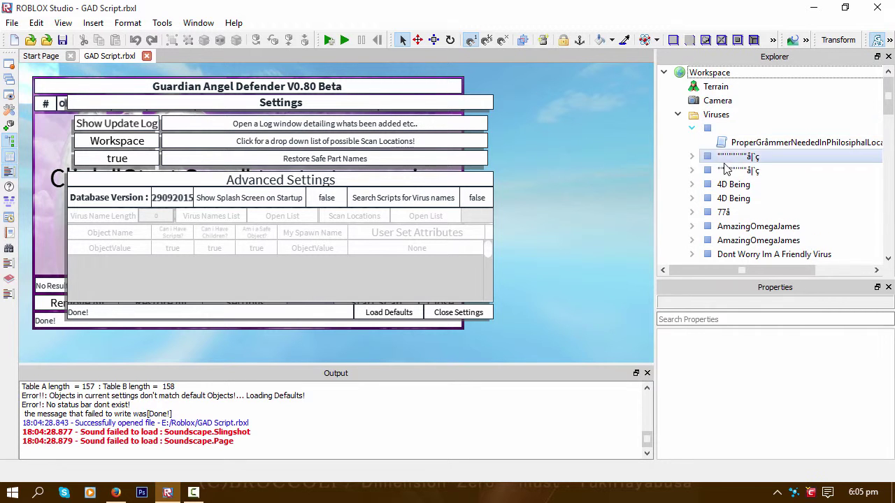
{"action": "double_click", "coordinate": [738, 143]}
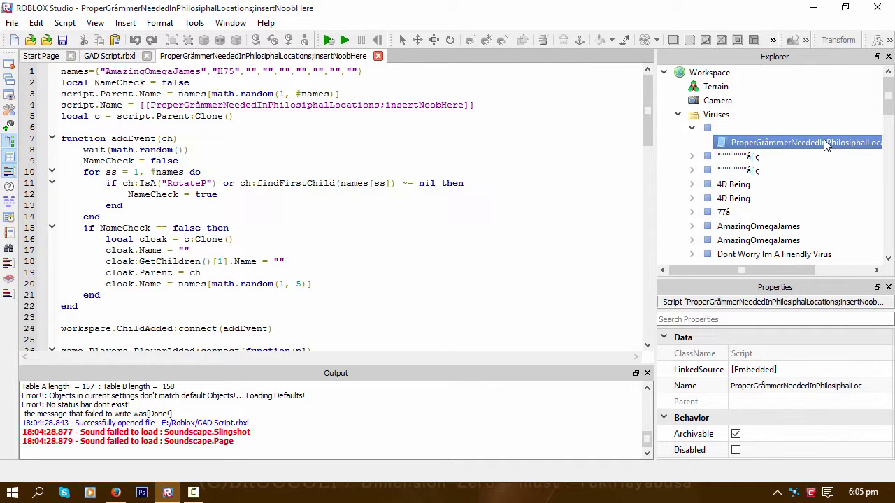
Expand the first Script under Viruses and open the second Script's code
{"action": "scroll", "coordinate": [318, 236], "scroll_direction": "down", "scroll_amount": 7}
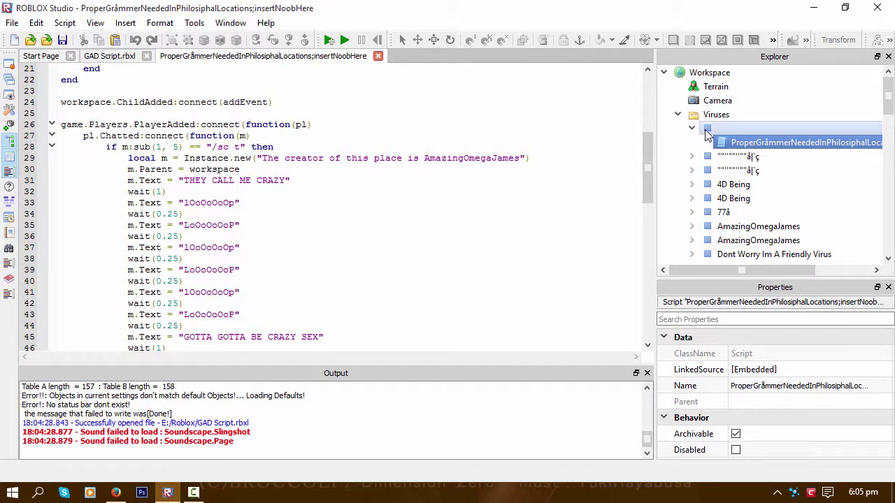
{"action": "left_click", "coordinate": [692, 128]}
{"action": "scroll", "coordinate": [720, 152], "scroll_direction": "down", "scroll_amount": 5}
{"action": "scroll", "coordinate": [720, 152], "scroll_direction": "down", "scroll_amount": 10}
{"action": "left_click", "coordinate": [712, 103]}
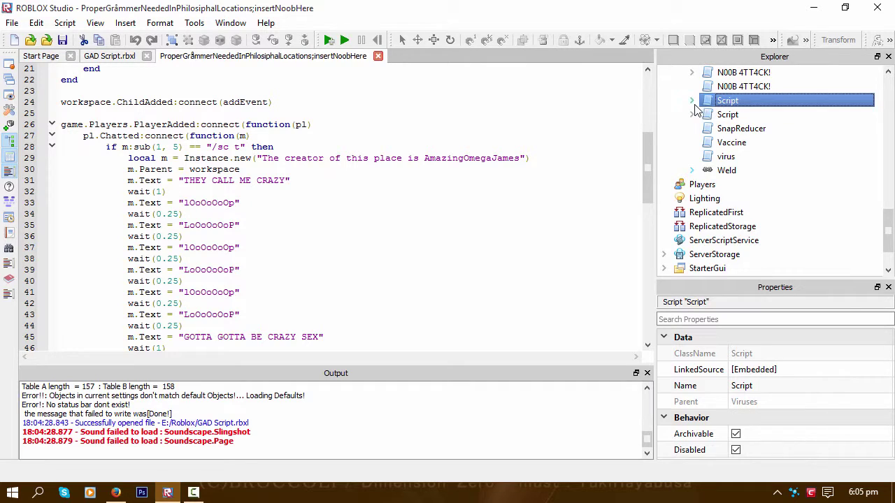
{"action": "key", "text": "Right"}
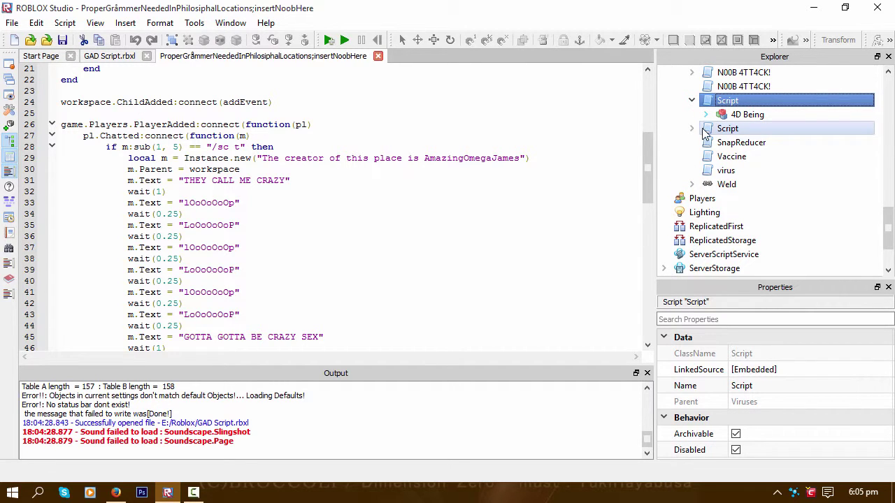
{"action": "left_click", "coordinate": [691, 128]}
{"action": "double_click", "coordinate": [717, 129]}
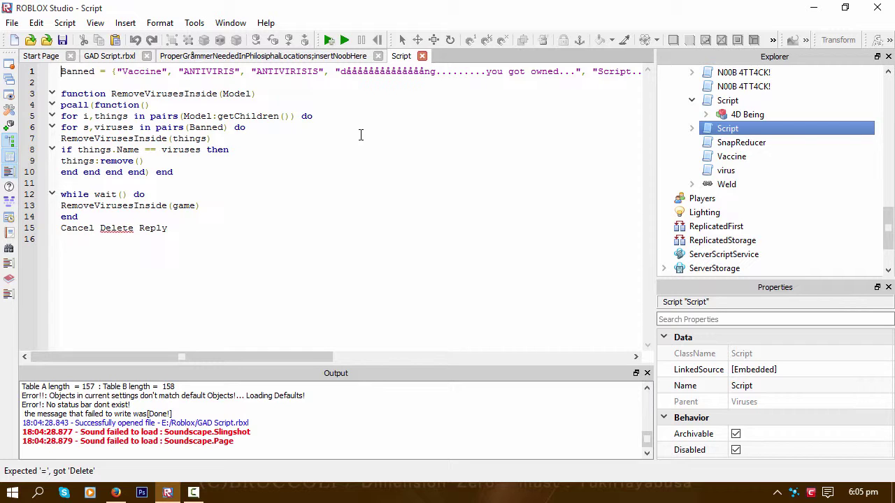
Reopen the second Script, check the long-named script again, and return to the place
{"action": "left_click", "coordinate": [422, 55]}
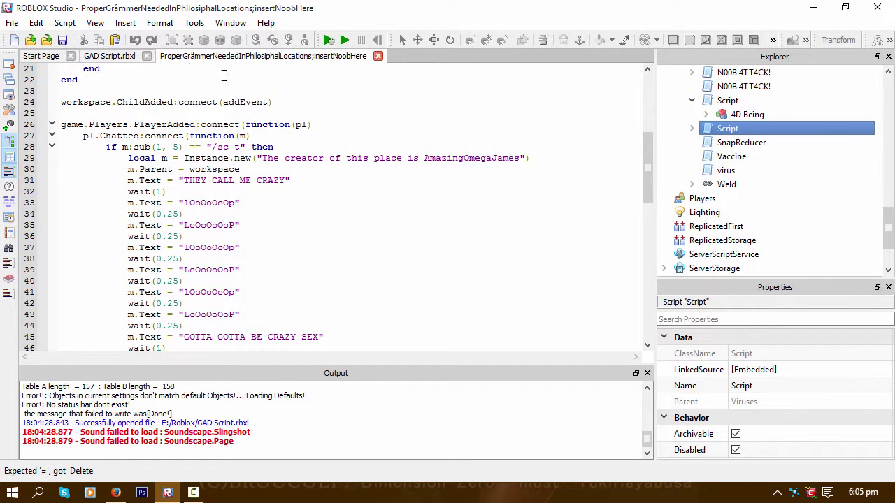
{"action": "left_click", "coordinate": [137, 58]}
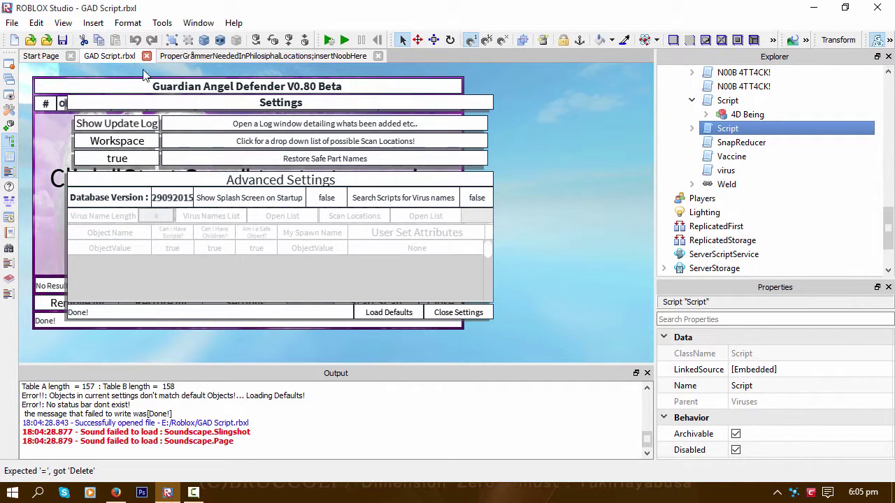
{"action": "double_click", "coordinate": [729, 128]}
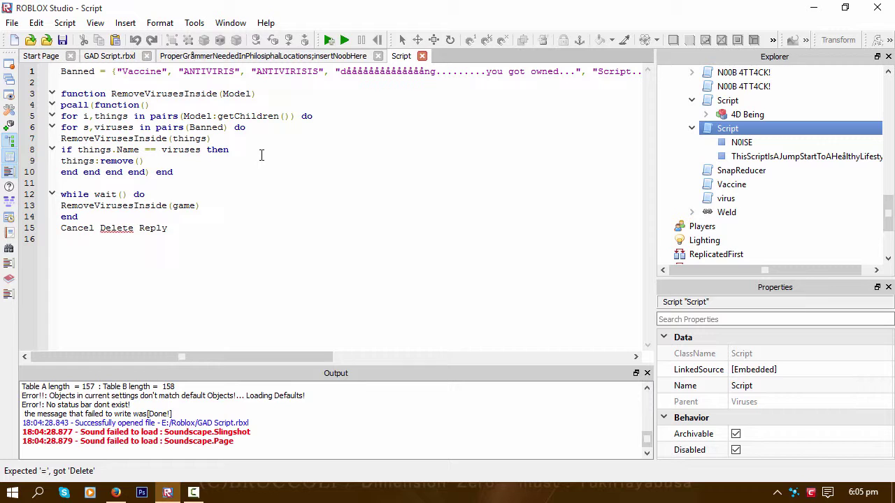
{"action": "left_click", "coordinate": [272, 56]}
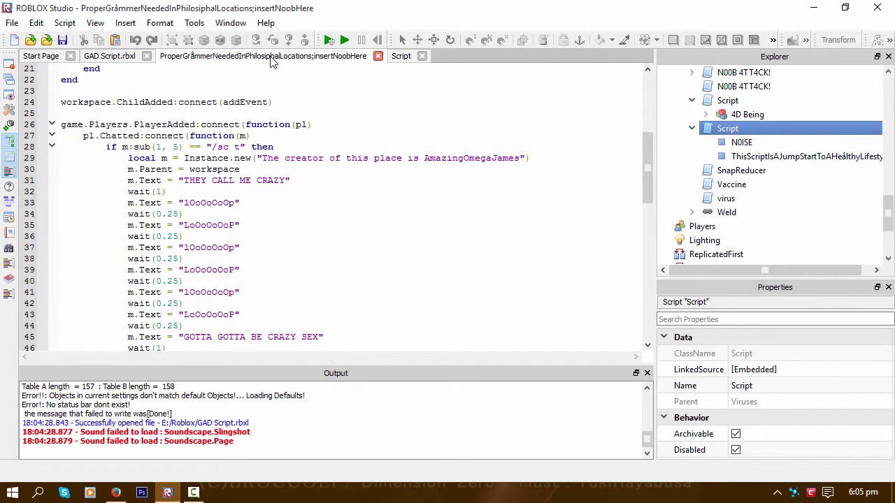
{"action": "left_click", "coordinate": [110, 55]}
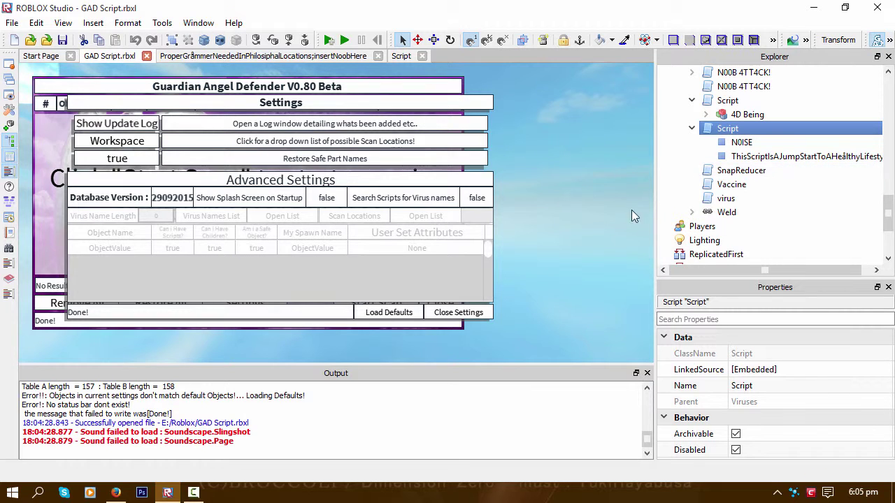
Close settings, scan the Workspace, and scroll through the 49 quarantined results
{"action": "left_click", "coordinate": [462, 312]}
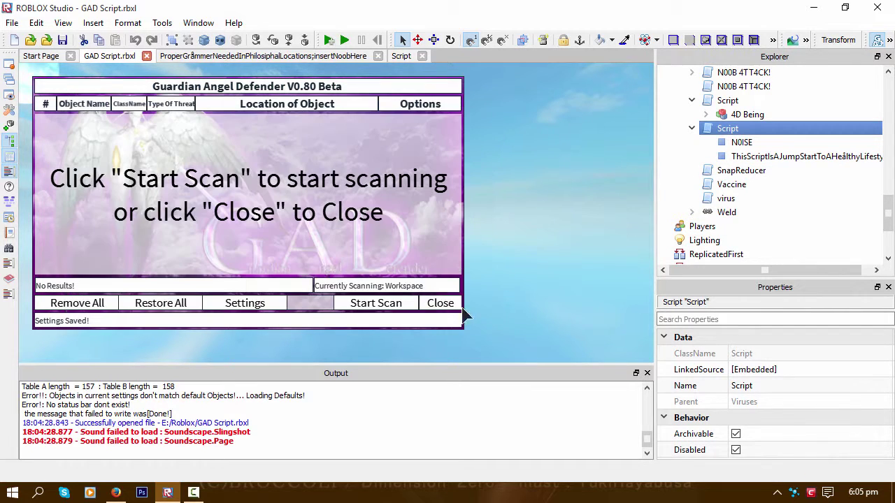
{"action": "left_click", "coordinate": [377, 305]}
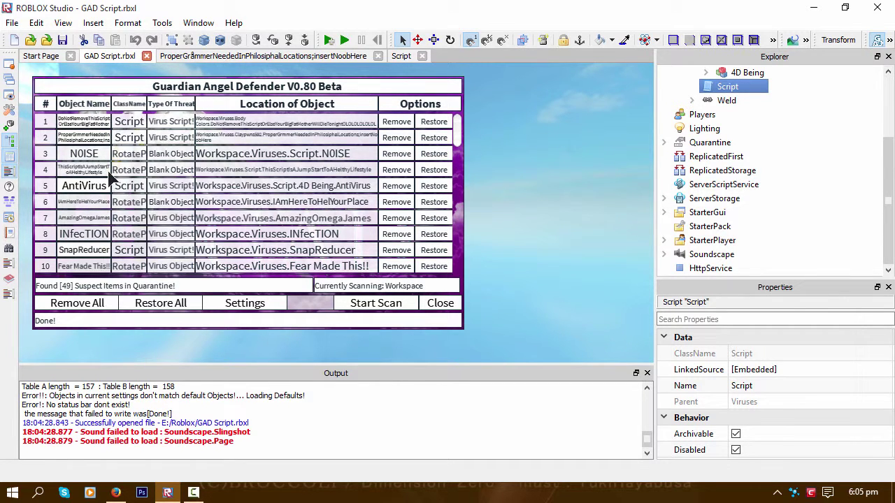
{"action": "scroll", "coordinate": [101, 173], "scroll_direction": "down", "scroll_amount": 10}
{"action": "scroll", "coordinate": [101, 173], "scroll_direction": "up", "scroll_amount": 6}
{"action": "scroll", "coordinate": [98, 173], "scroll_direction": "up", "scroll_amount": 4}
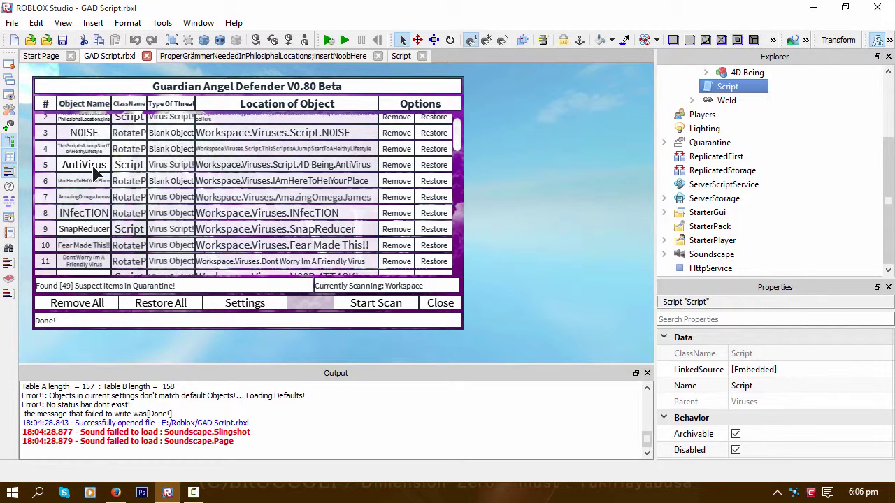
{"action": "scroll", "coordinate": [800, 109], "scroll_direction": "up", "scroll_amount": 3}
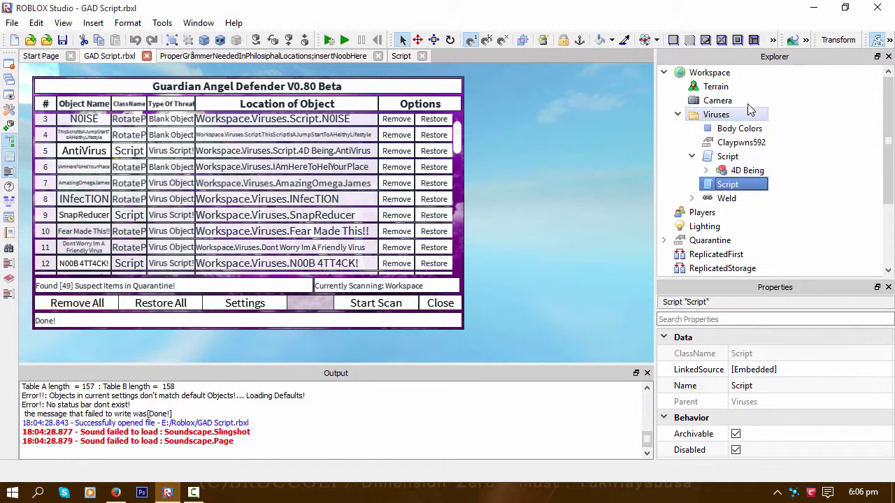
Read both Viruses Scripts' code, close them, then reopen the second Script
{"action": "double_click", "coordinate": [725, 158]}
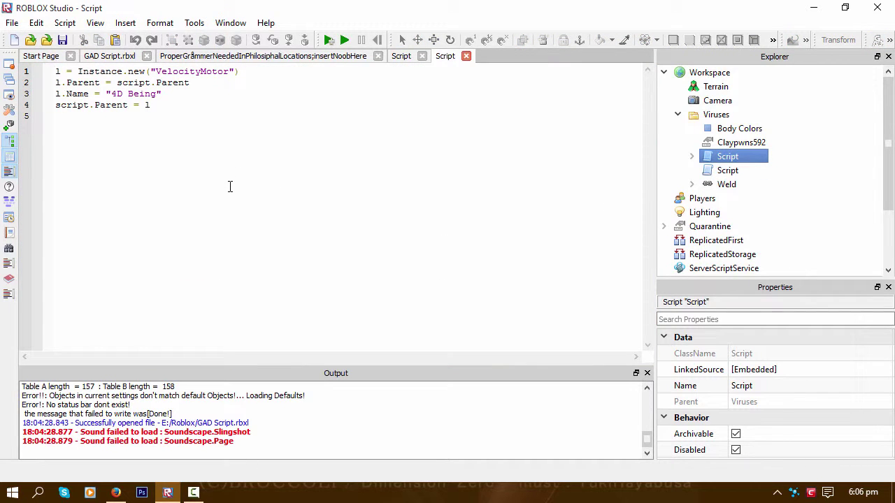
{"action": "double_click", "coordinate": [724, 172]}
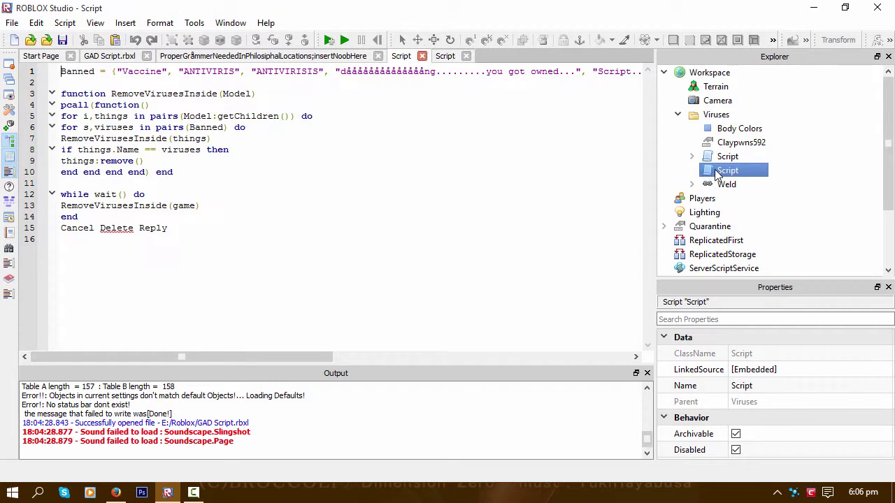
{"action": "left_click", "coordinate": [466, 56]}
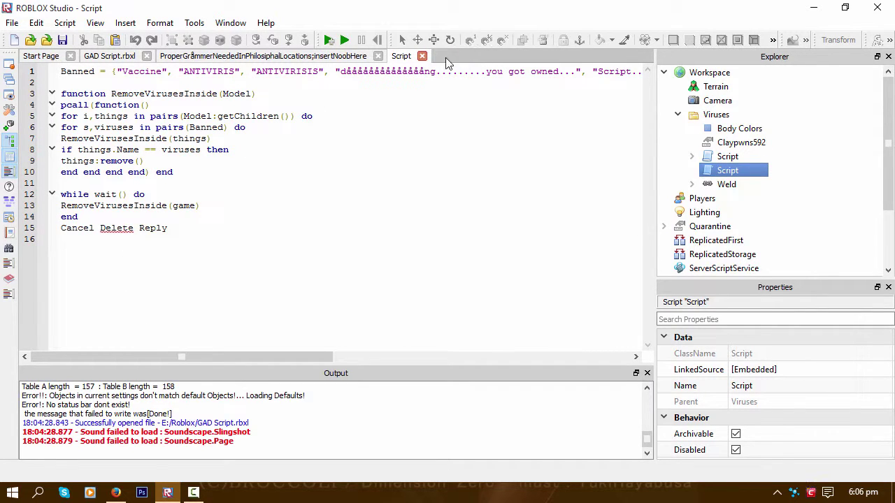
{"action": "left_click", "coordinate": [422, 56]}
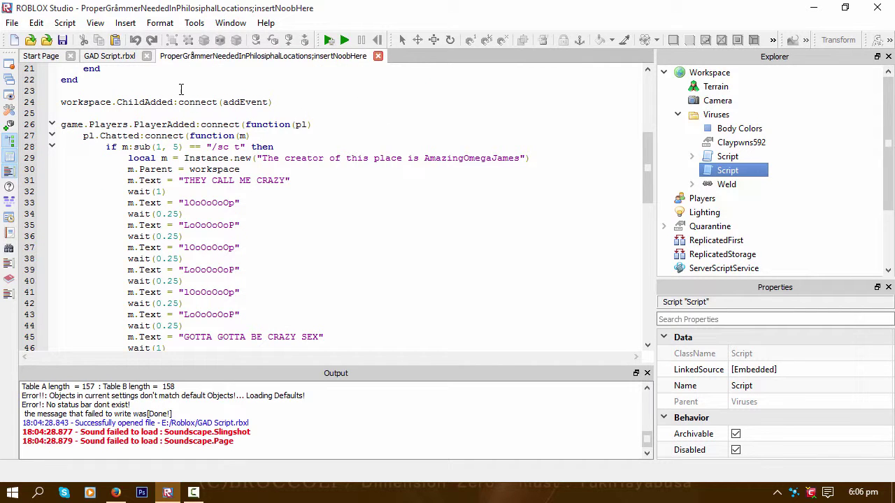
{"action": "left_click", "coordinate": [114, 56]}
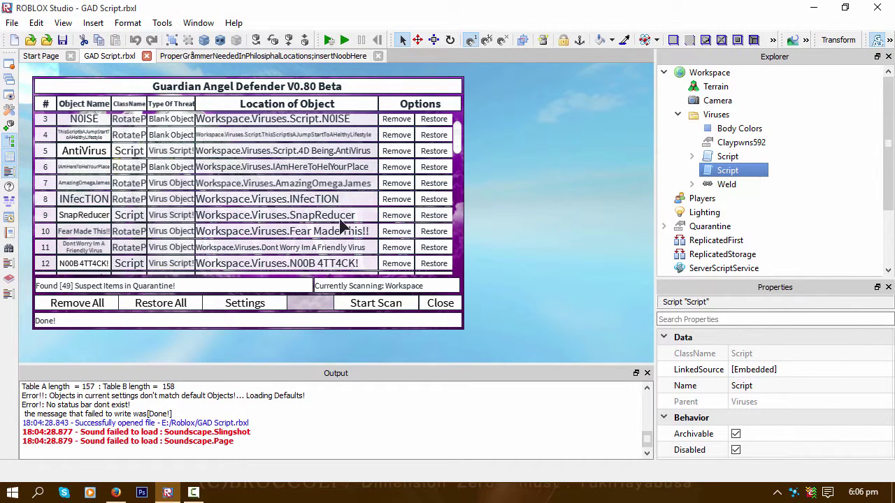
{"action": "double_click", "coordinate": [727, 171]}
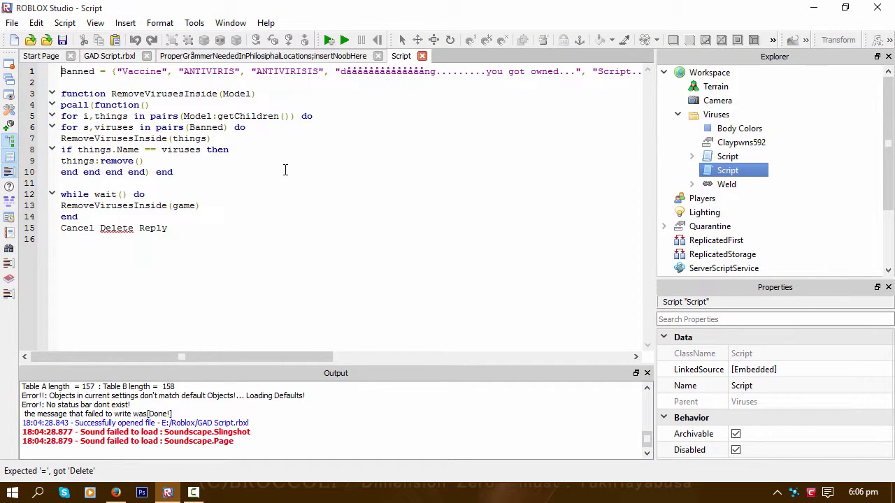
Turn on searching scripts for virus names and rescan, finding 52 suspect items
{"action": "left_click", "coordinate": [422, 56]}
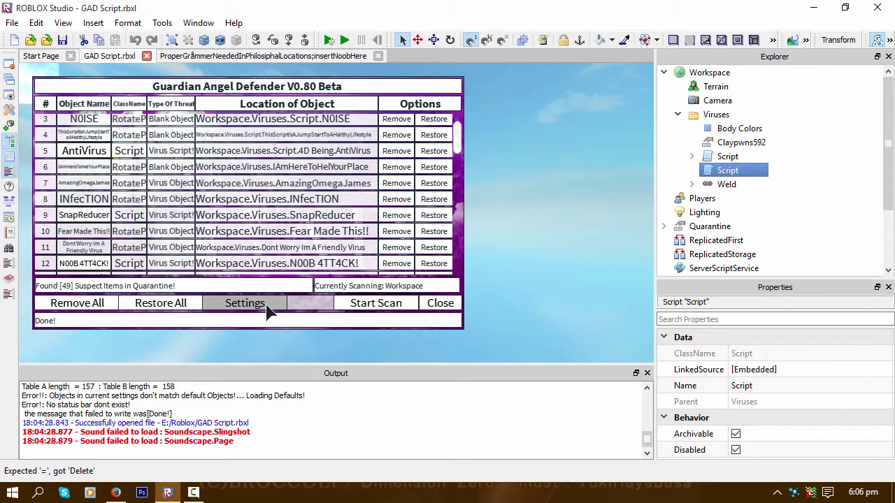
{"action": "left_click", "coordinate": [241, 304]}
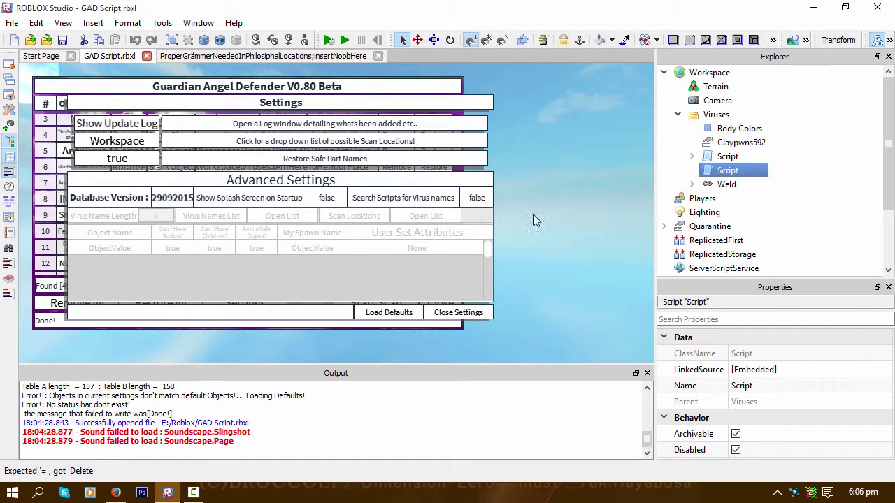
{"action": "left_click", "coordinate": [478, 199]}
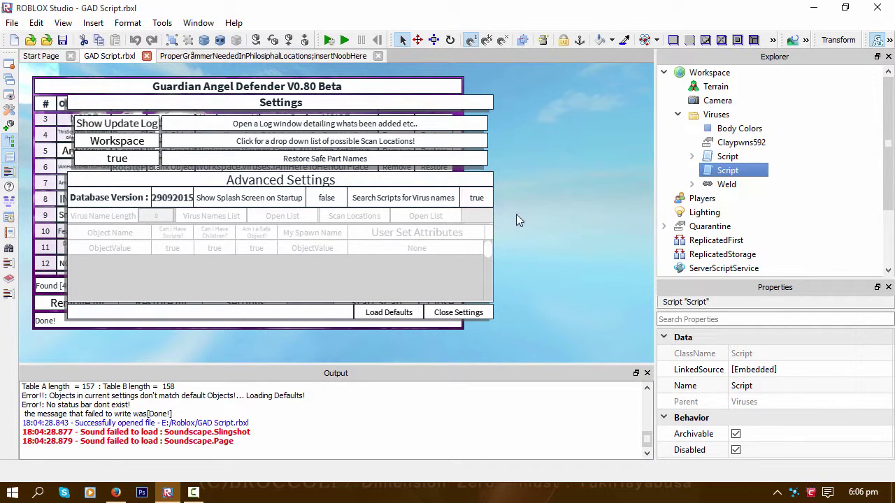
{"action": "left_click", "coordinate": [458, 313]}
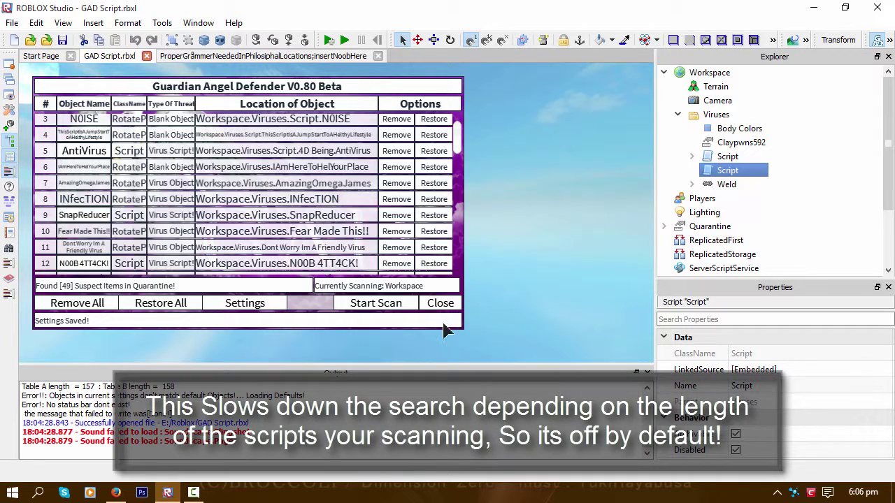
{"action": "left_click", "coordinate": [377, 303]}
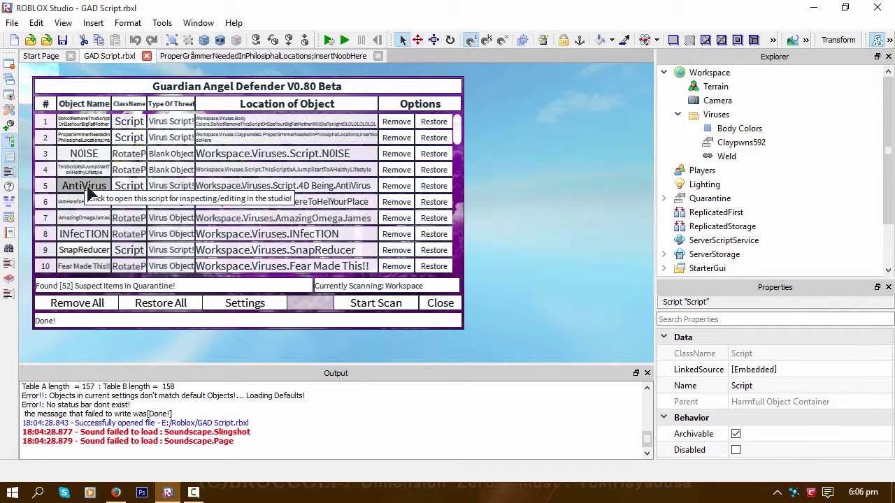
Open and close the quarantined AntiVirus script twice, then open the plugin settings
{"action": "left_click", "coordinate": [88, 190]}
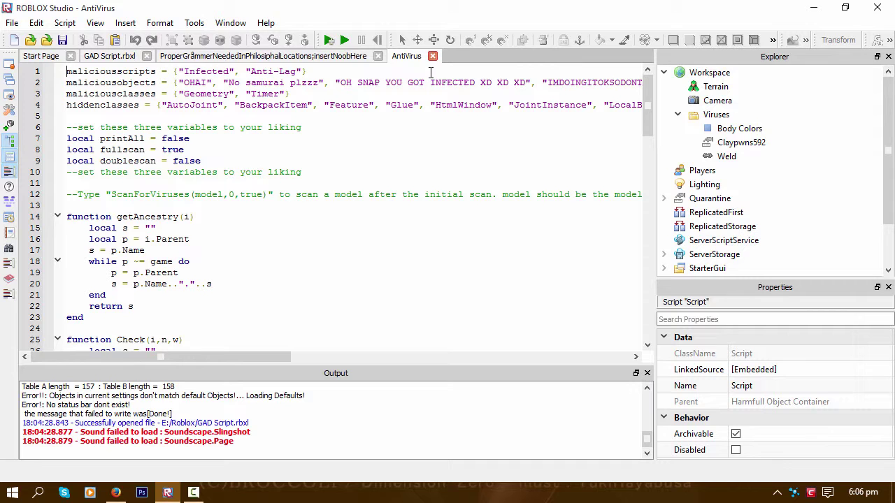
{"action": "left_click", "coordinate": [433, 56]}
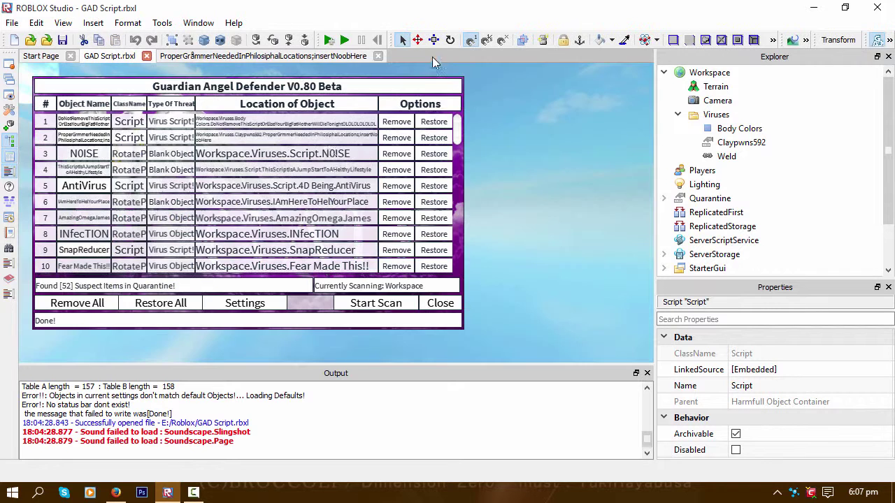
{"action": "left_click", "coordinate": [93, 187]}
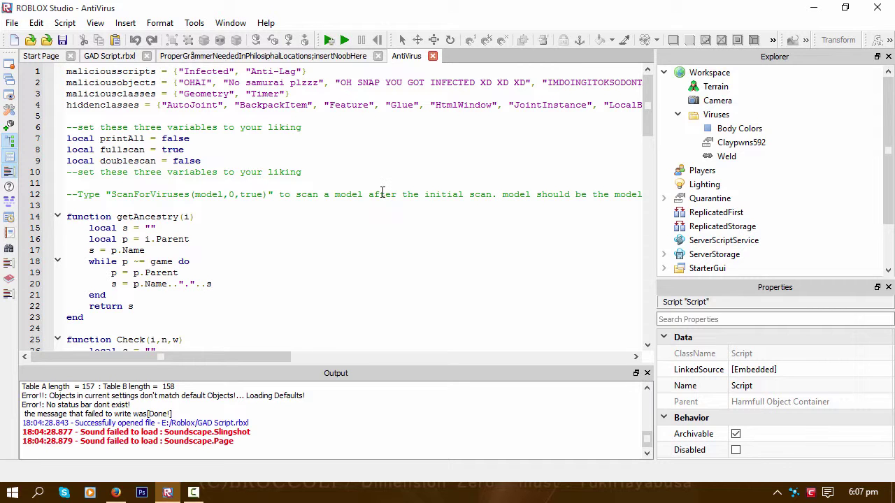
{"action": "left_click", "coordinate": [432, 56]}
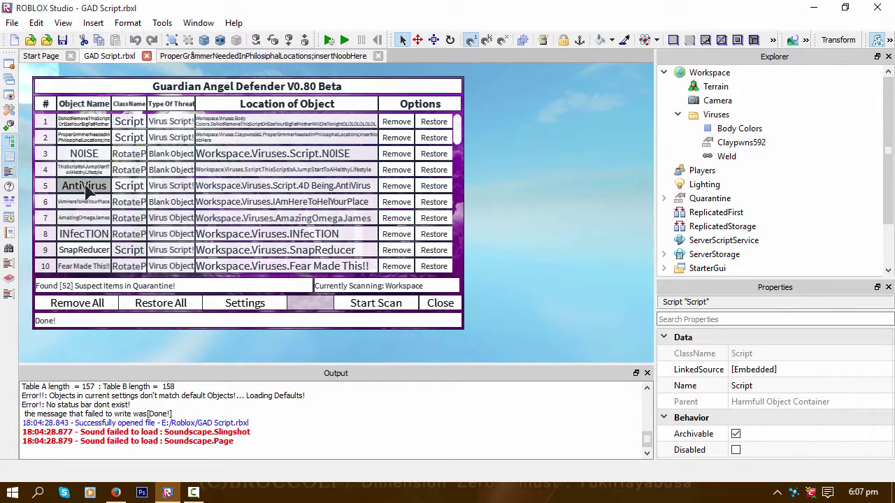
{"action": "scroll", "coordinate": [148, 178], "scroll_direction": "down", "scroll_amount": 10}
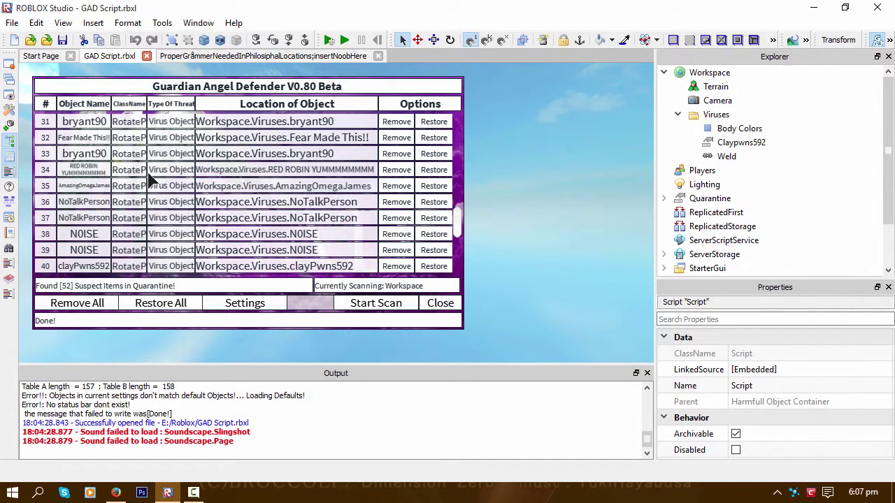
{"action": "scroll", "coordinate": [149, 180], "scroll_direction": "down", "scroll_amount": 3}
{"action": "left_click", "coordinate": [243, 303]}
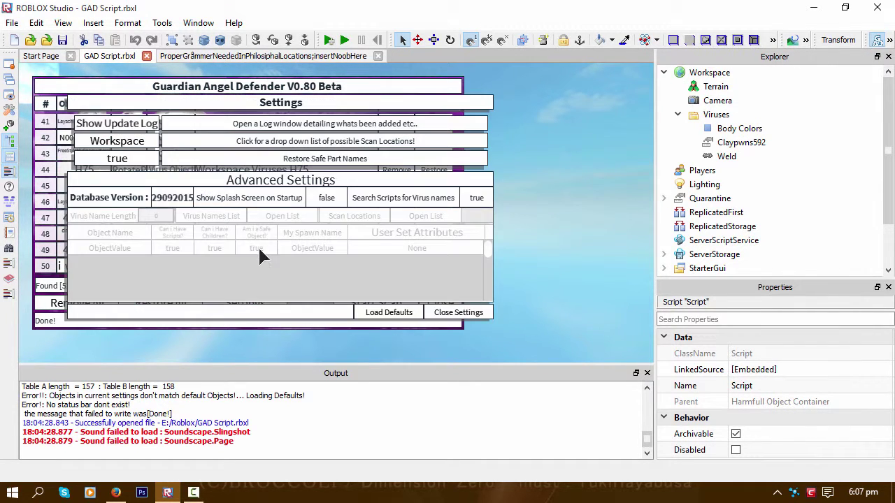
Close settings and the plugin window, then relaunch Guardian Angel Defender V0.81
{"action": "left_click", "coordinate": [447, 313]}
{"action": "left_click", "coordinate": [437, 303]}
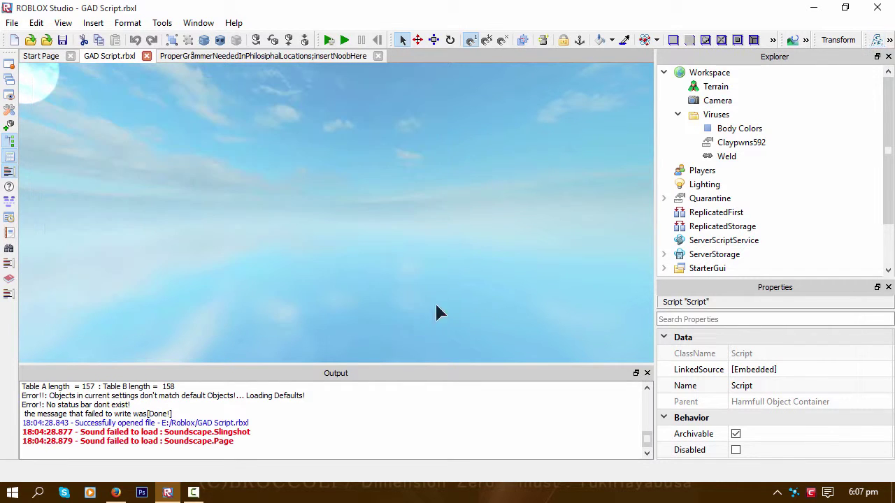
{"action": "left_click", "coordinate": [875, 42]}
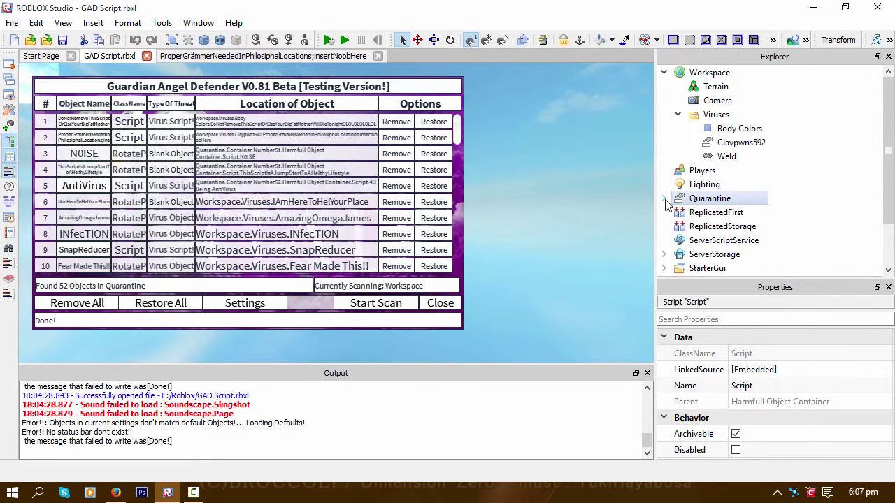
Open settings and expand ServerStorage down to the Guardian Angel Defender folder in Explorer
{"action": "left_click", "coordinate": [266, 307]}
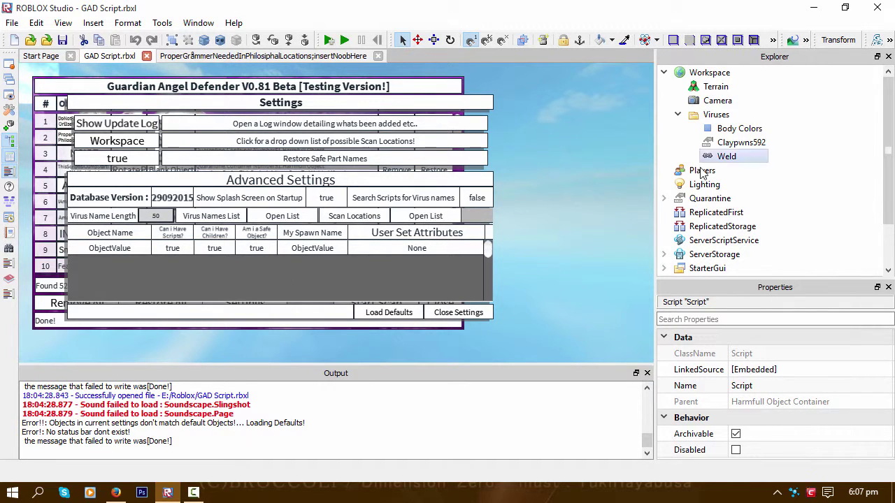
{"action": "left_click", "coordinate": [664, 200]}
{"action": "left_click", "coordinate": [664, 199]}
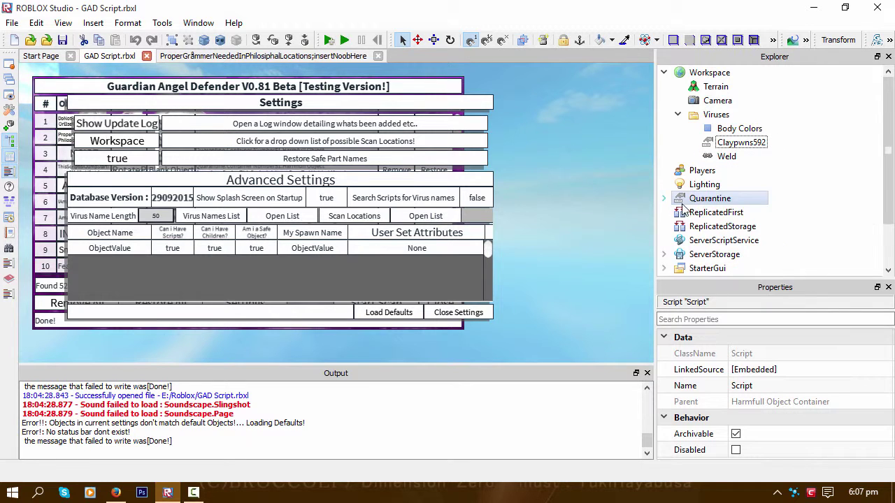
{"action": "left_click", "coordinate": [664, 254]}
{"action": "scroll", "coordinate": [683, 210], "scroll_direction": "down", "scroll_amount": 3}
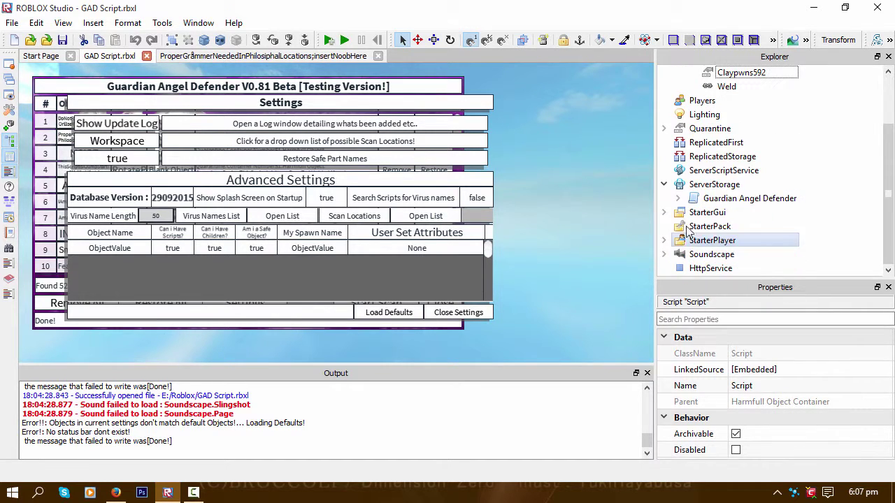
{"action": "left_click", "coordinate": [677, 198]}
Open the Database module, scroll through its code, then switch to the long-named script
{"action": "double_click", "coordinate": [730, 240]}
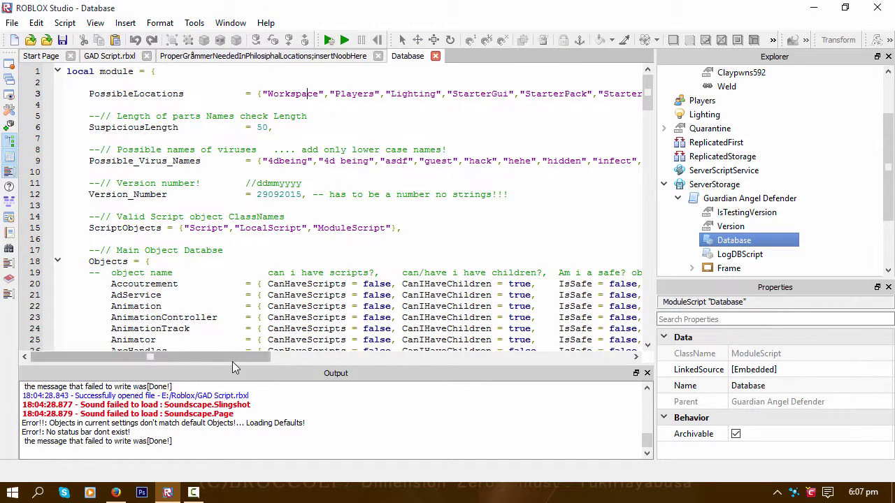
{"action": "mouse_move", "coordinate": [240, 357]}
{"action": "left_mouse_down"}
{"action": "mouse_move", "coordinate": [250, 362]}
{"action": "mouse_move", "coordinate": [240, 358]}
{"action": "left_mouse_up"}
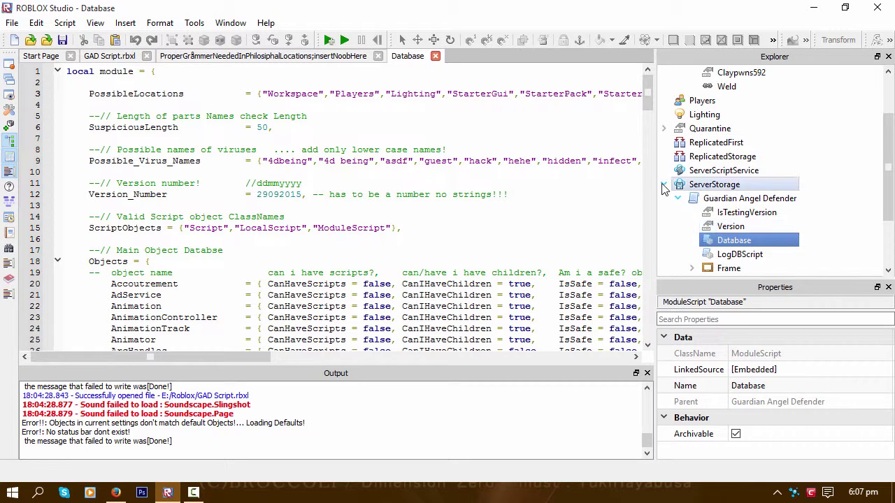
{"action": "scroll", "coordinate": [687, 184], "scroll_direction": "up", "scroll_amount": 2}
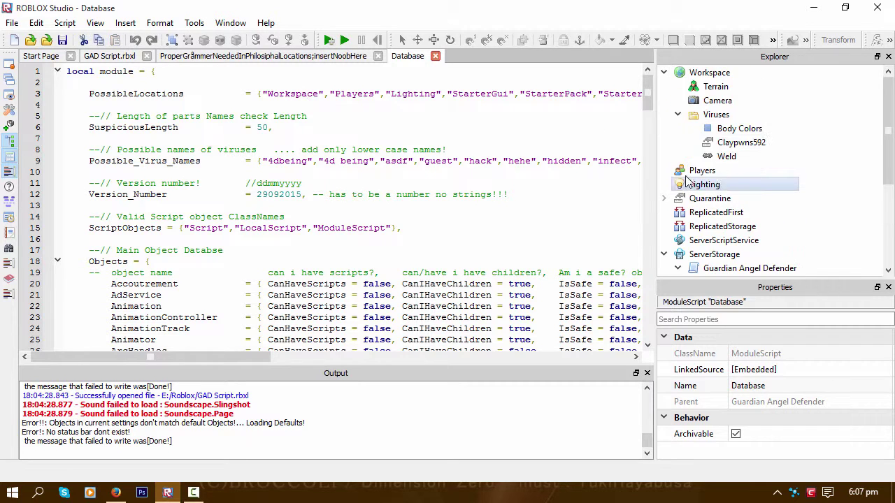
{"action": "left_click", "coordinate": [664, 73]}
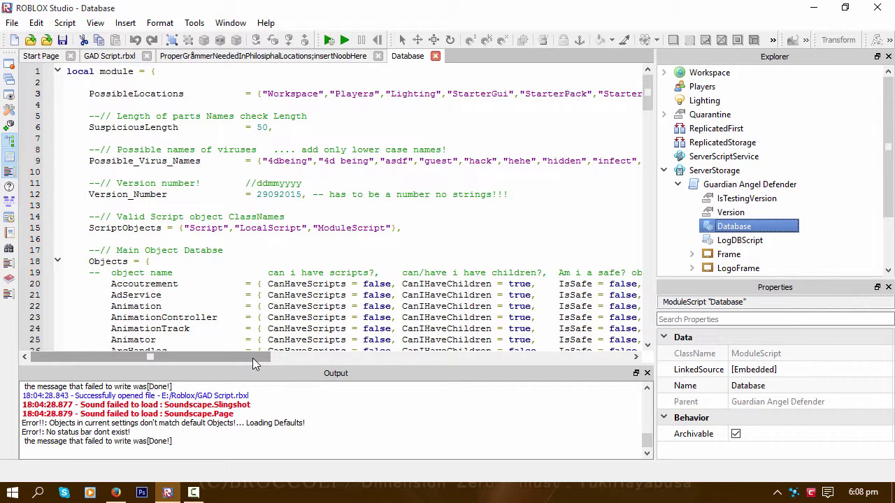
{"action": "left_click", "coordinate": [307, 59]}
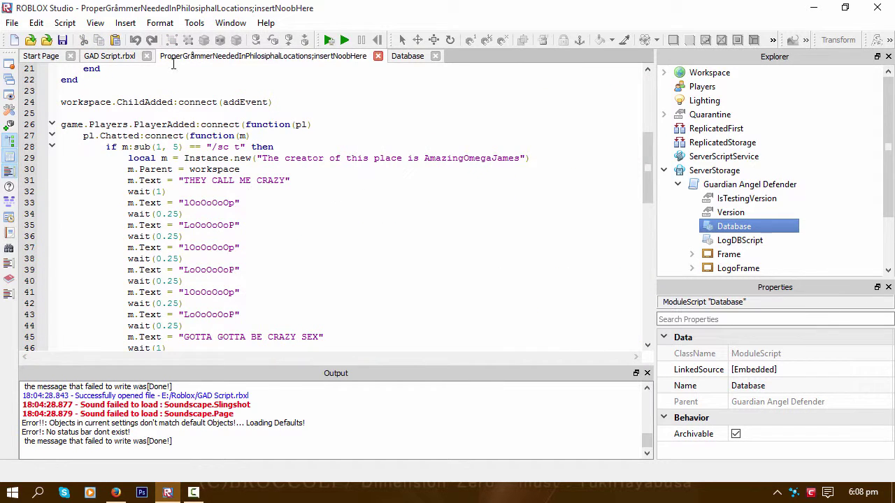
Back on the GAD Script place, browse and close the scan locations drop-down
{"action": "left_click", "coordinate": [109, 59]}
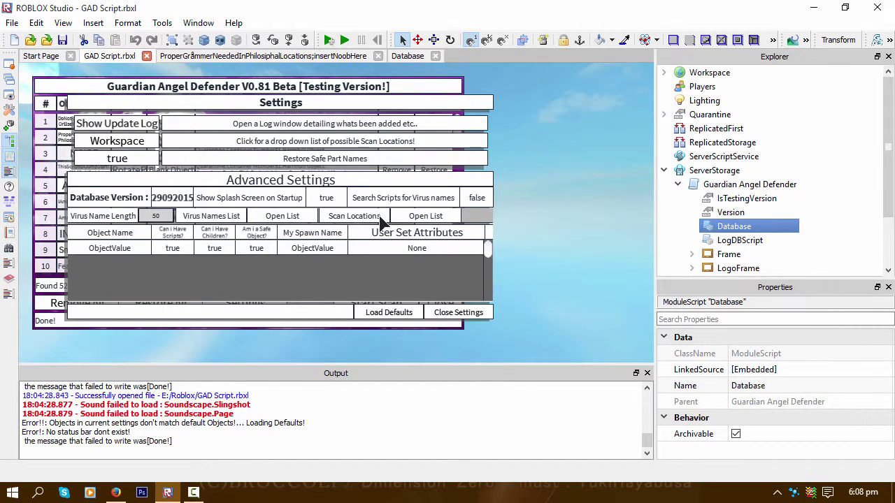
{"action": "left_click", "coordinate": [128, 143]}
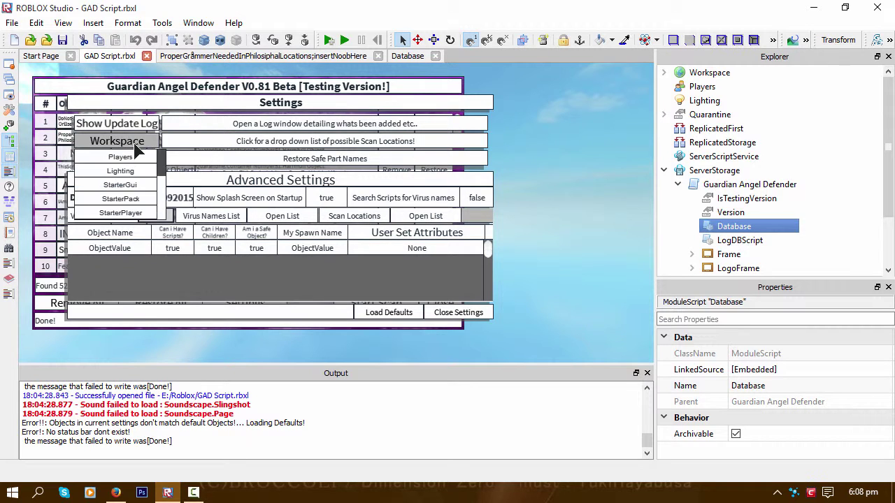
{"action": "scroll", "coordinate": [118, 197], "scroll_direction": "down", "scroll_amount": 5}
{"action": "scroll", "coordinate": [117, 189], "scroll_direction": "up", "scroll_amount": 5}
{"action": "left_click", "coordinate": [136, 143]}
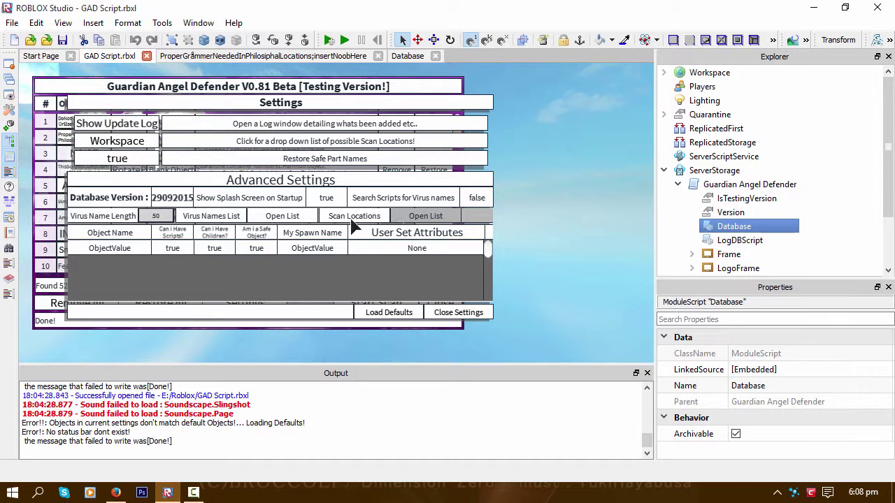
In the Virus Names List, remove the first entry and clear the '4d being' entry
{"action": "left_click", "coordinate": [282, 216]}
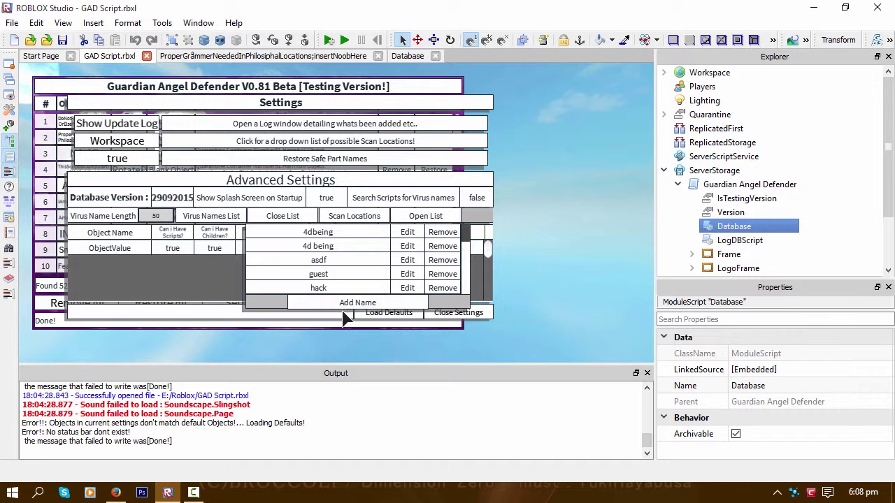
{"action": "left_click", "coordinate": [404, 246]}
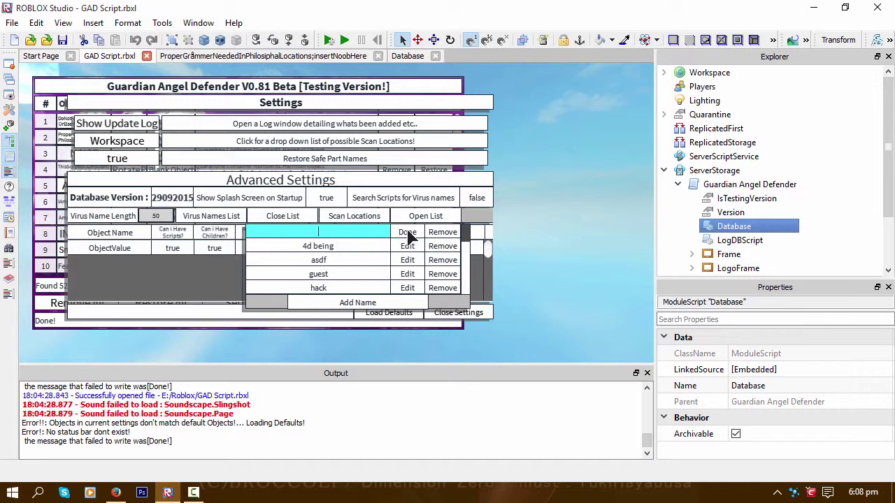
{"action": "left_click", "coordinate": [409, 234]}
{"action": "left_click", "coordinate": [409, 236]}
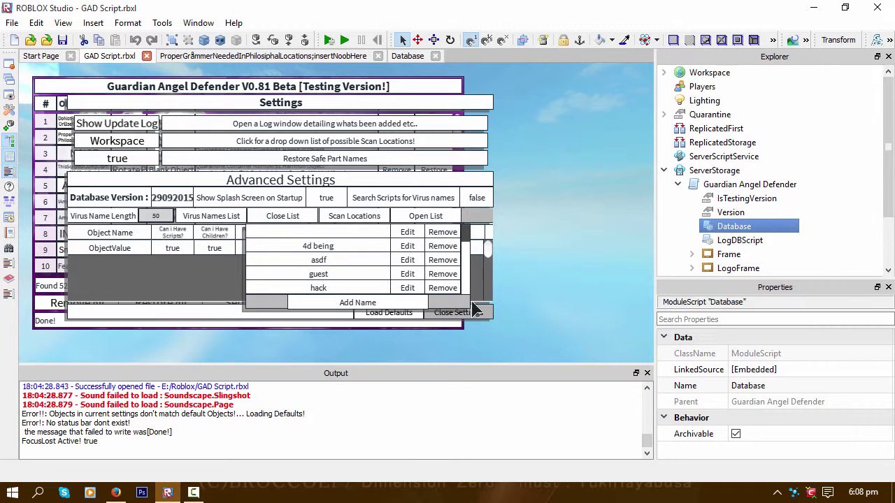
{"action": "left_click", "coordinate": [450, 235]}
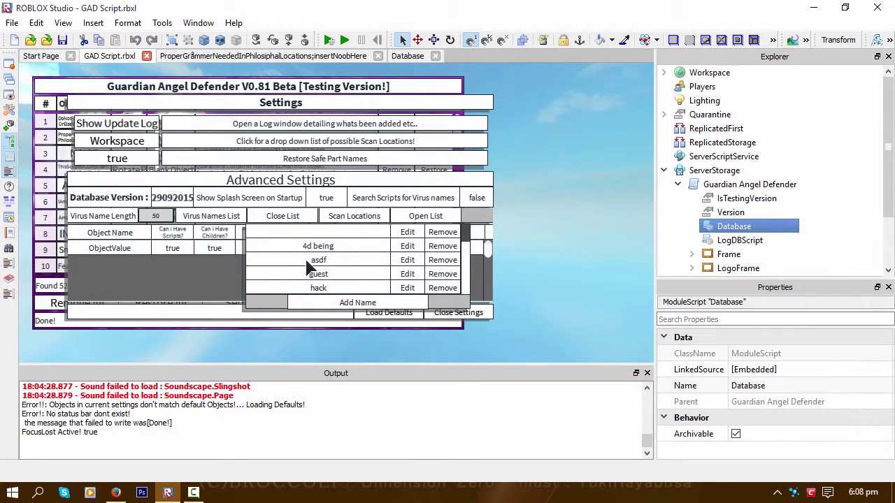
{"action": "left_click", "coordinate": [283, 216]}
{"action": "left_click", "coordinate": [286, 216]}
{"action": "left_click", "coordinate": [362, 248]}
{"action": "left_click", "coordinate": [556, 302]}
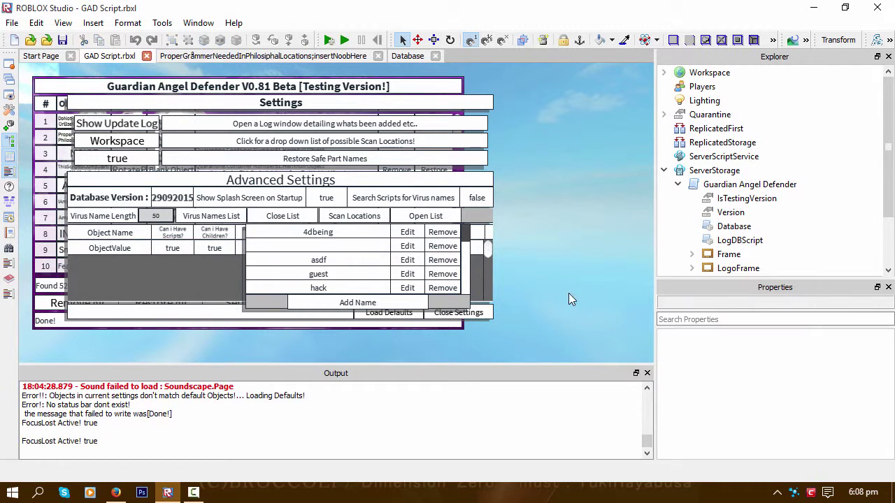
Enable 'Search Scripts for Virus names', keeping Virus Name Length at 50 after a non-numeric entry is rejected
{"action": "left_click", "coordinate": [283, 216]}
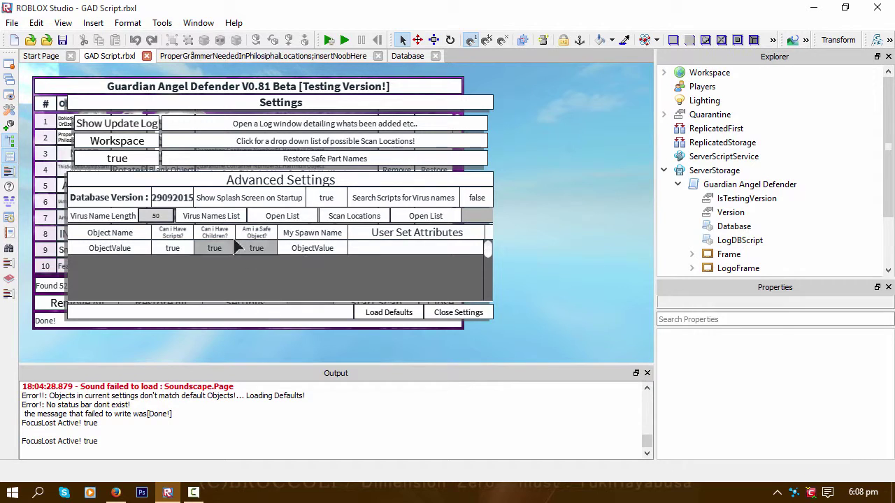
{"action": "left_click", "coordinate": [169, 216]}
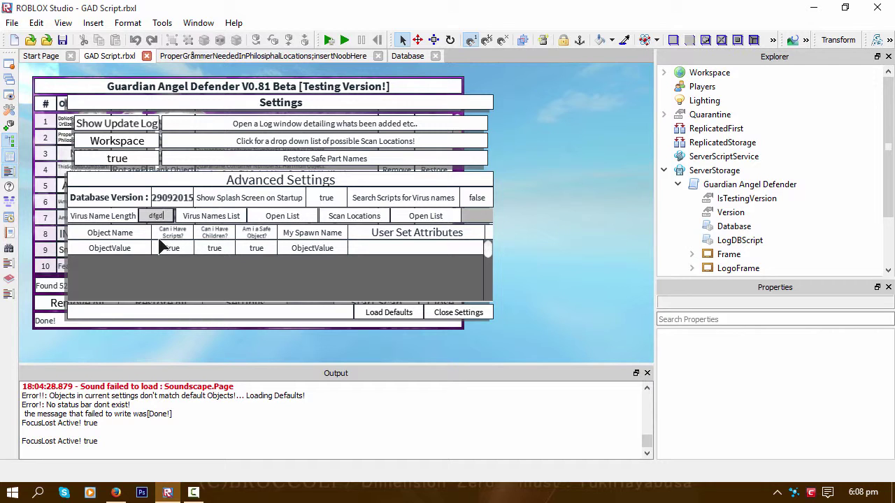
{"action": "key", "text": "Return"}
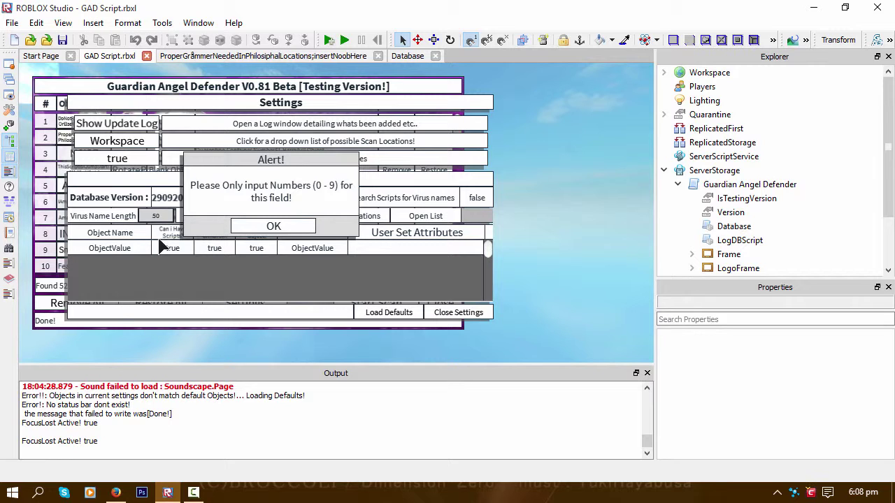
{"action": "left_click", "coordinate": [272, 226]}
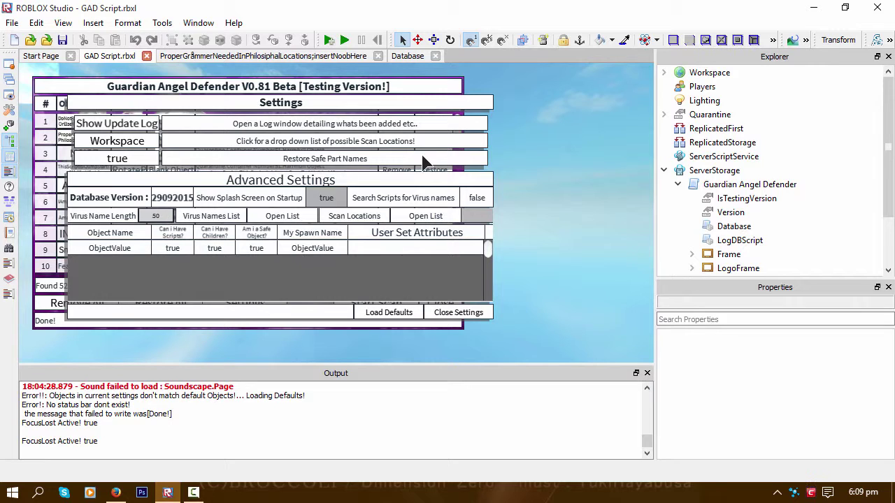
{"action": "left_click", "coordinate": [478, 199]}
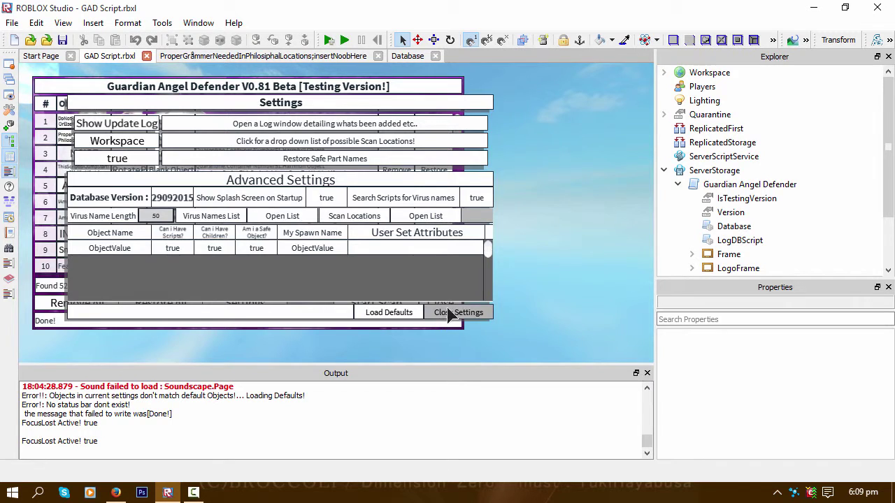
Save the plugin settings and restore all quarantined objects to the game
{"action": "left_click", "coordinate": [453, 312]}
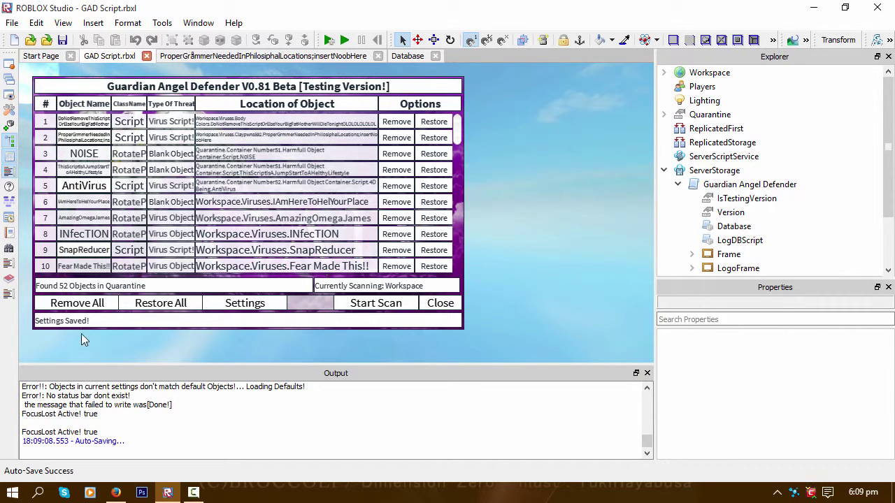
{"action": "left_click", "coordinate": [136, 305]}
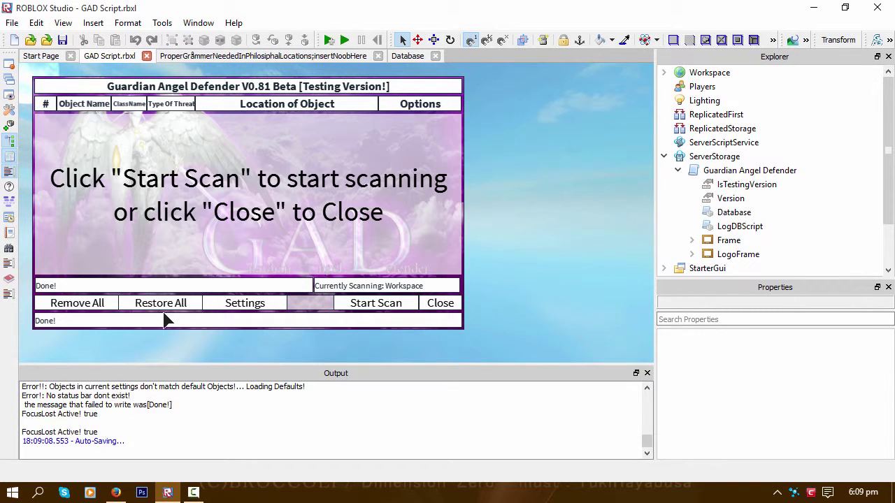
{"action": "left_click", "coordinate": [665, 156]}
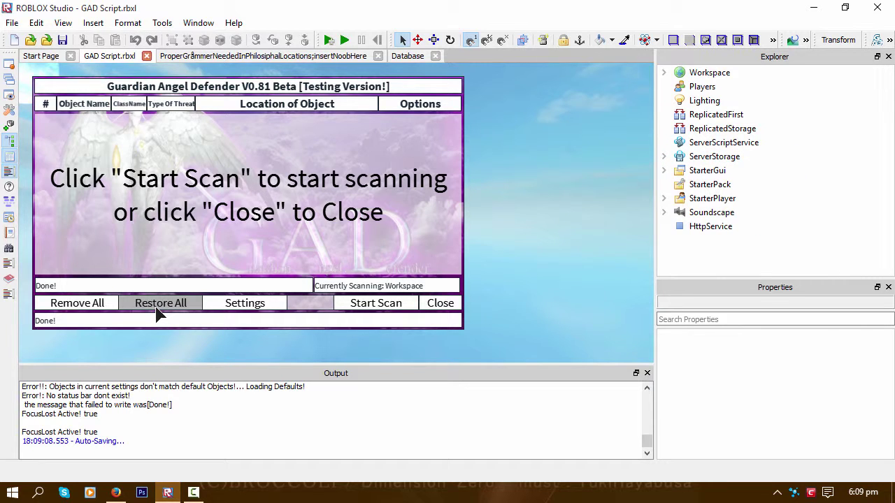
Expand Workspace and its Viruses folder to show the restored items
{"action": "left_click", "coordinate": [709, 73]}
{"action": "left_click", "coordinate": [663, 73]}
{"action": "left_click", "coordinate": [678, 115]}
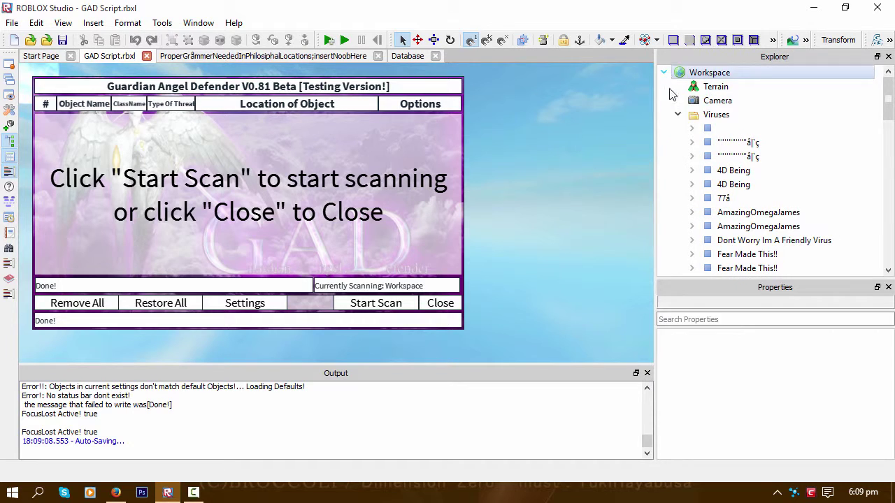
{"action": "left_click", "coordinate": [708, 128]}
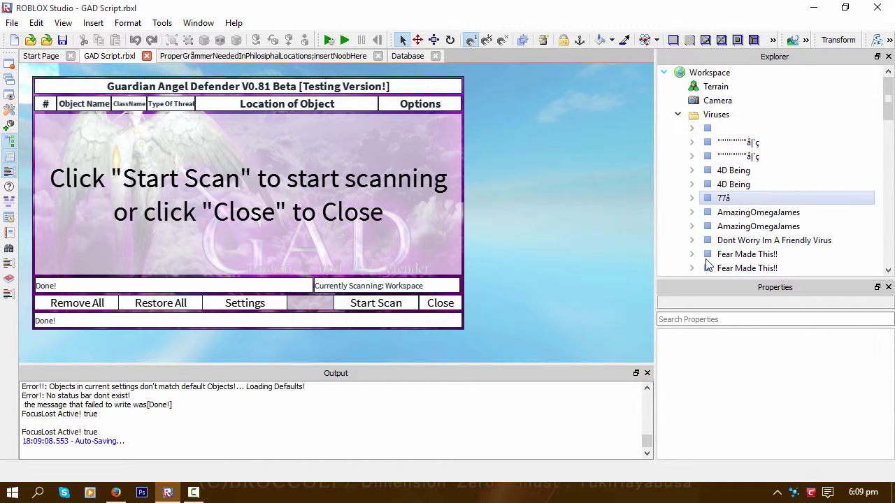
Scan the Workspace, then restore all 49 quarantined items to the Viruses folder
{"action": "left_click", "coordinate": [372, 303]}
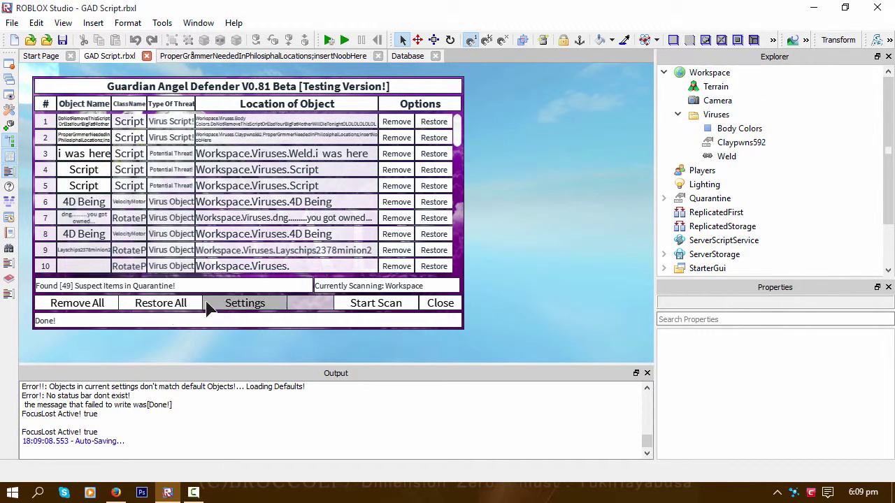
{"action": "left_click", "coordinate": [159, 308]}
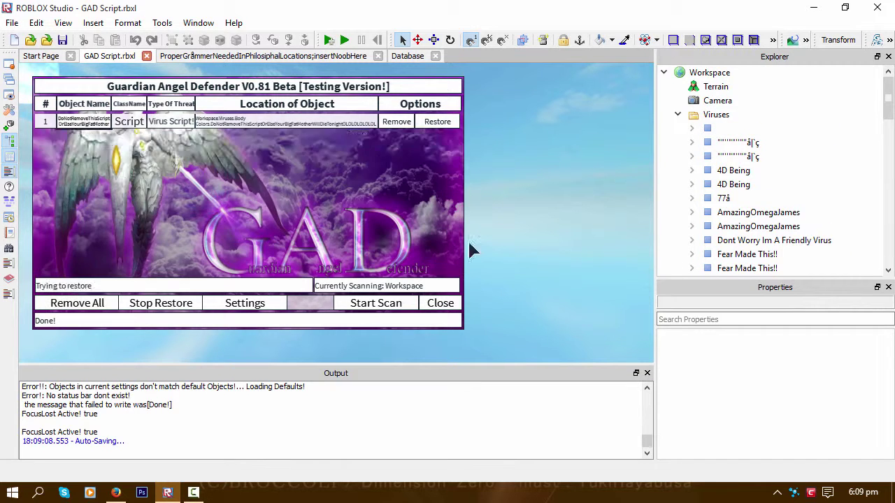
{"action": "scroll", "coordinate": [692, 158], "scroll_direction": "down", "scroll_amount": 15}
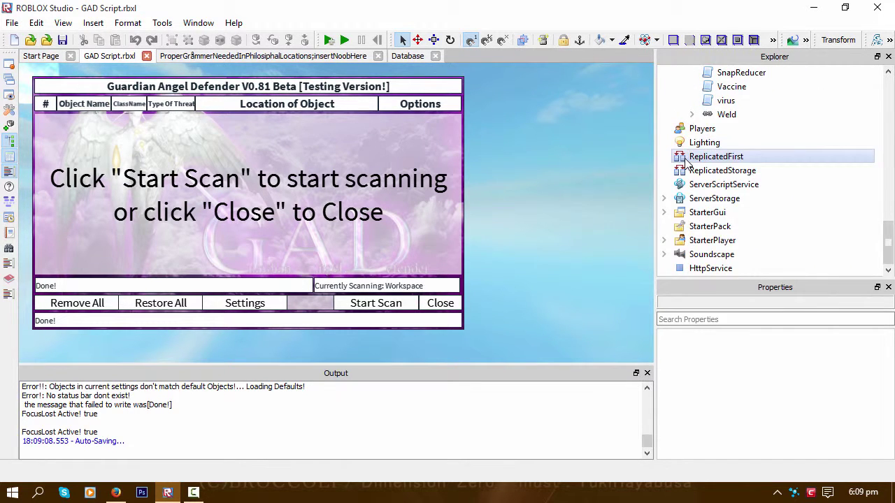
{"action": "scroll", "coordinate": [689, 162], "scroll_direction": "up", "scroll_amount": 15}
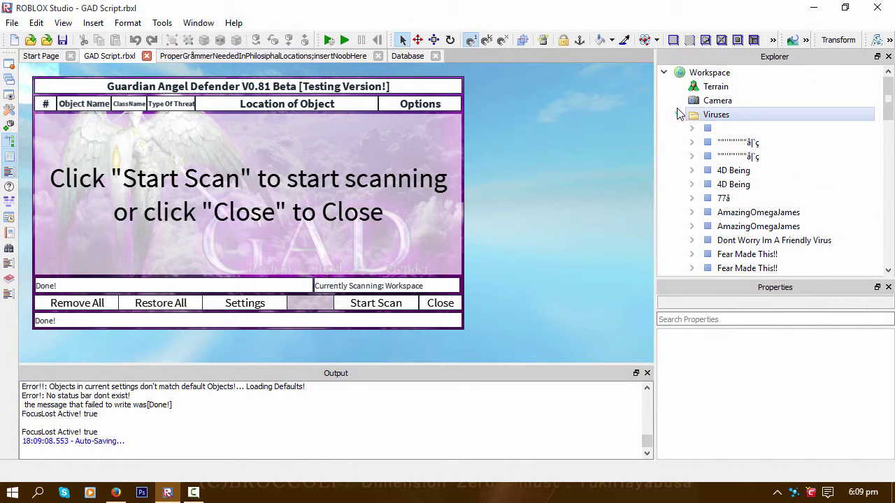
Rescan to quarantine 49 suspect items, view the first flagged script, then close both script tabs
{"action": "left_click", "coordinate": [677, 115]}
{"action": "left_click", "coordinate": [371, 304]}
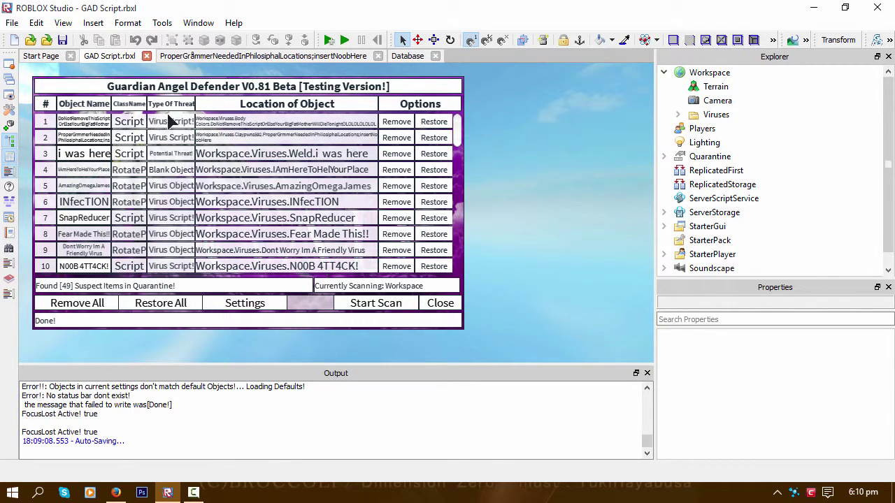
{"action": "left_click", "coordinate": [108, 125]}
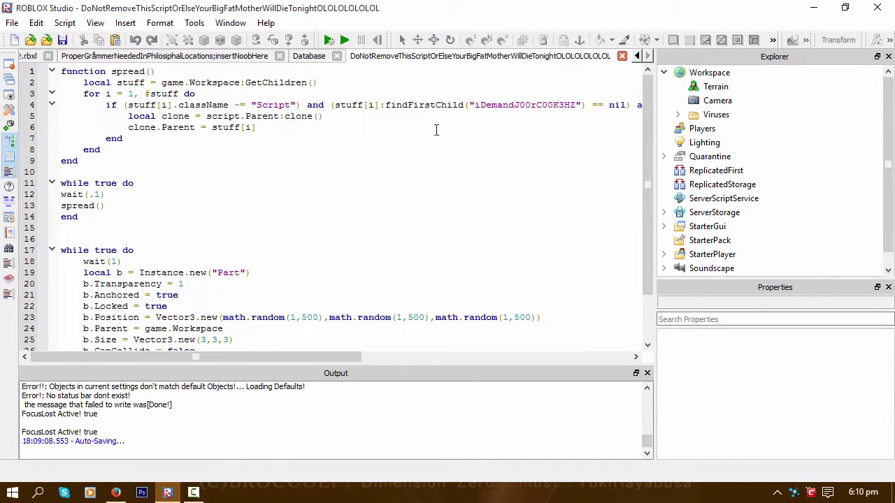
{"action": "left_click", "coordinate": [622, 57]}
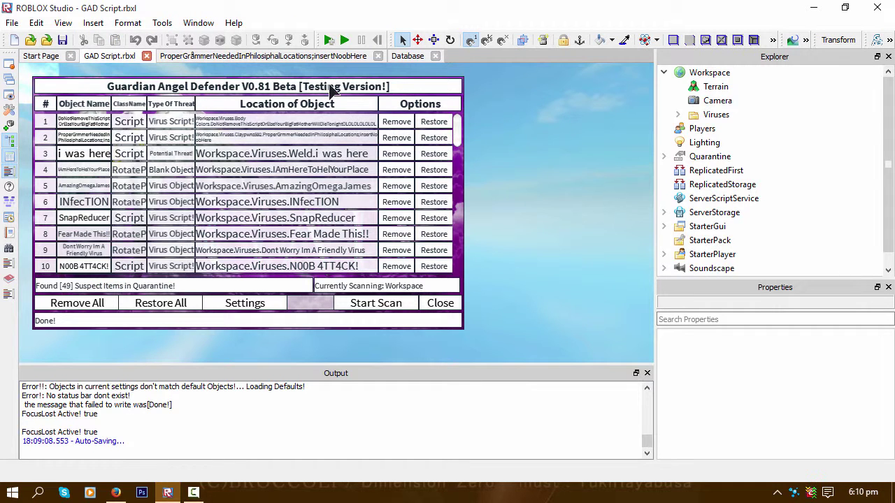
{"action": "left_click", "coordinate": [377, 55]}
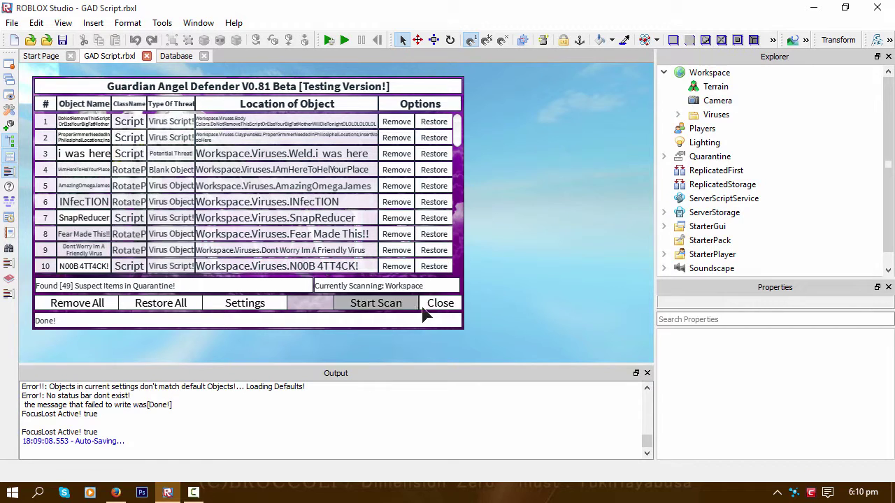
Review the Virus Names List in the advanced settings, then save and close the settings
{"action": "left_click", "coordinate": [244, 304]}
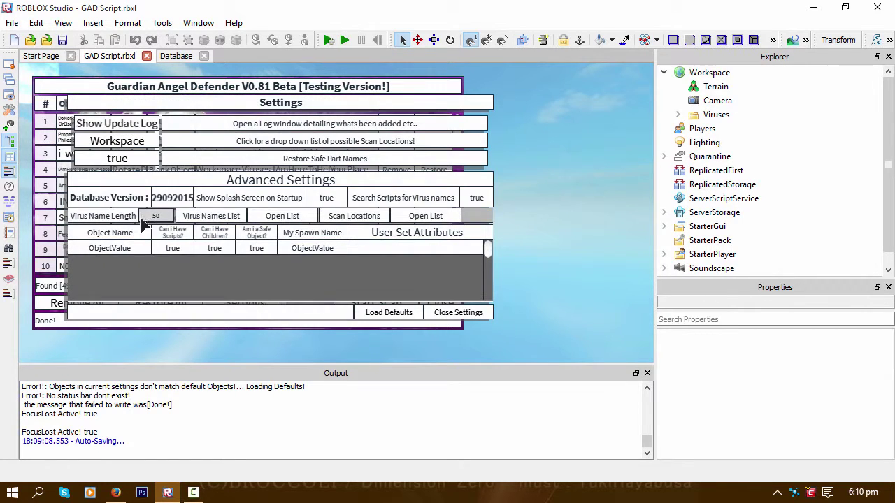
{"action": "left_click", "coordinate": [288, 217]}
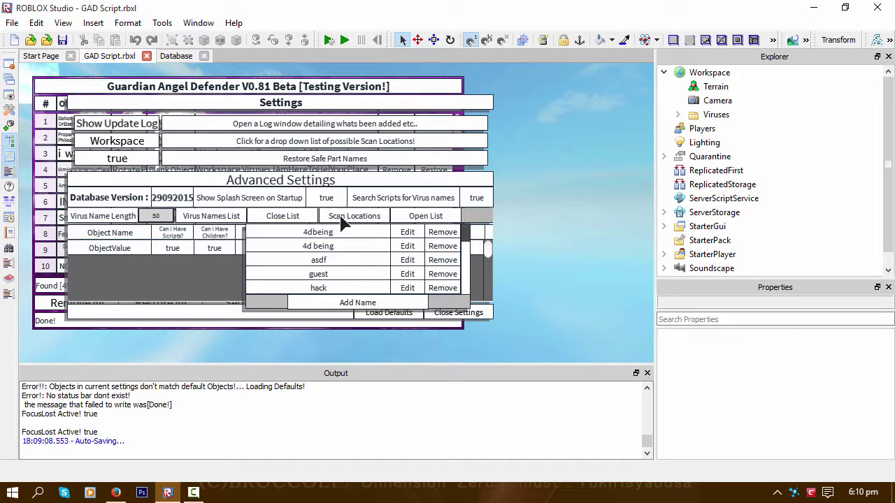
{"action": "left_click", "coordinate": [281, 216]}
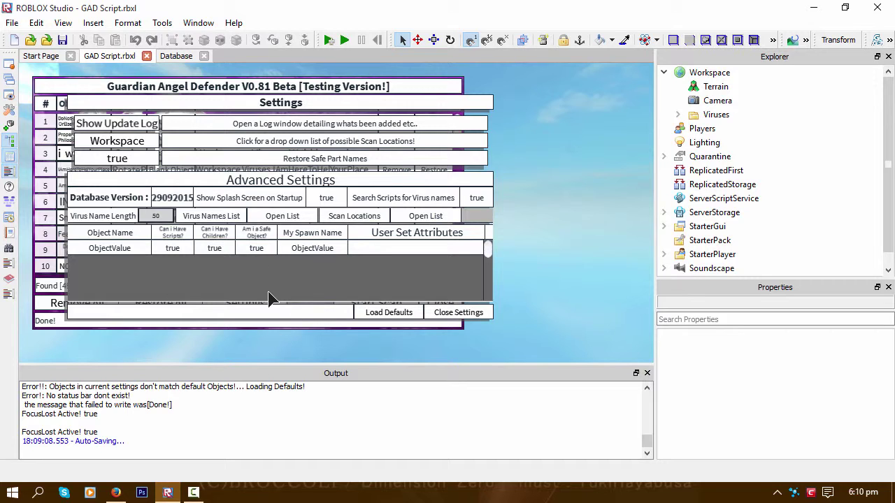
{"action": "left_click", "coordinate": [477, 315]}
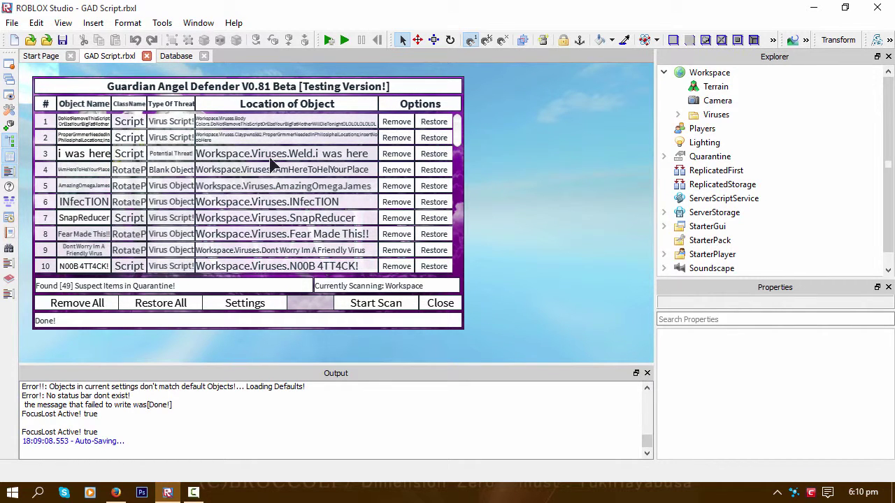
{"action": "left_click", "coordinate": [91, 125]}
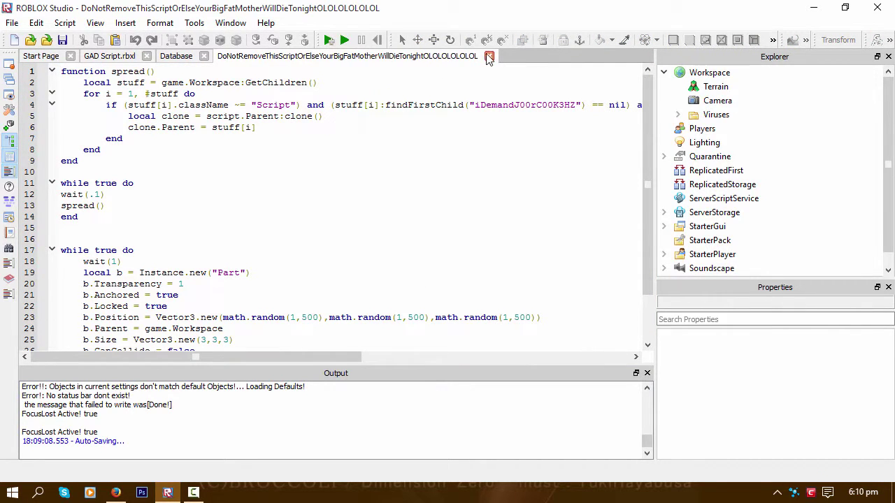
{"action": "left_click", "coordinate": [489, 57]}
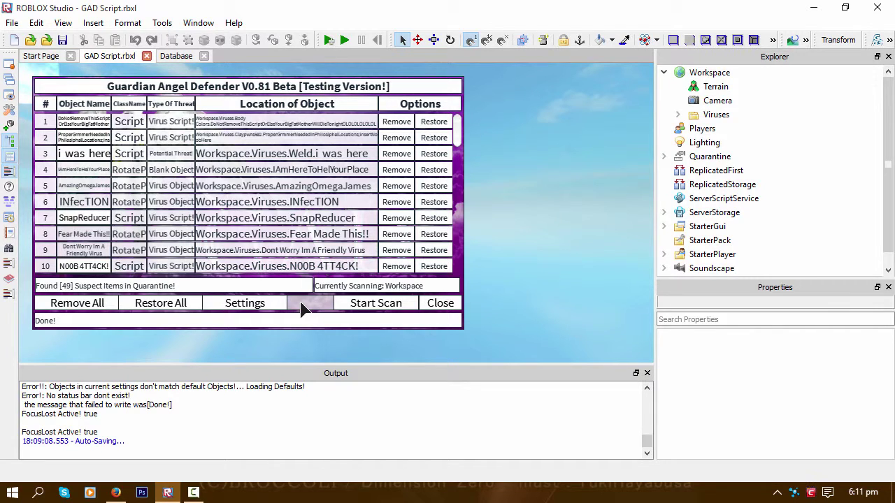
Restore all quarantined items into Viruses, close Guardian Angel Defender, and clear the Output log
{"action": "left_click", "coordinate": [161, 303]}
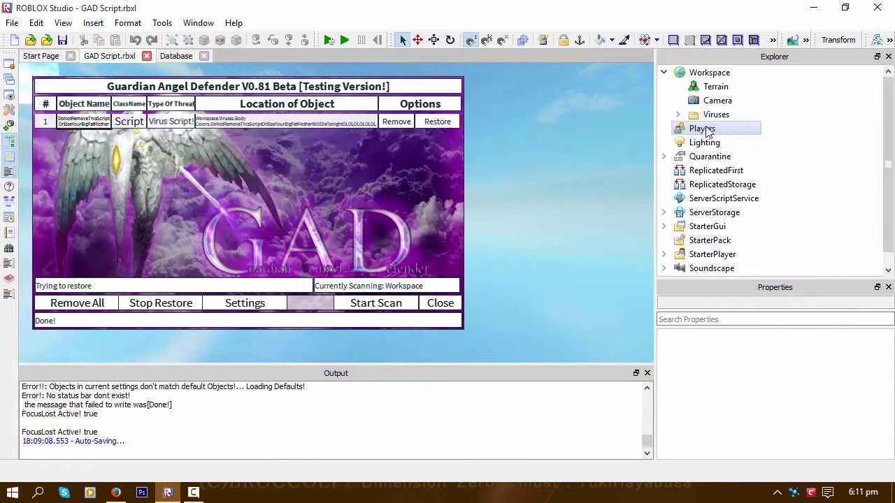
{"action": "left_click", "coordinate": [678, 115]}
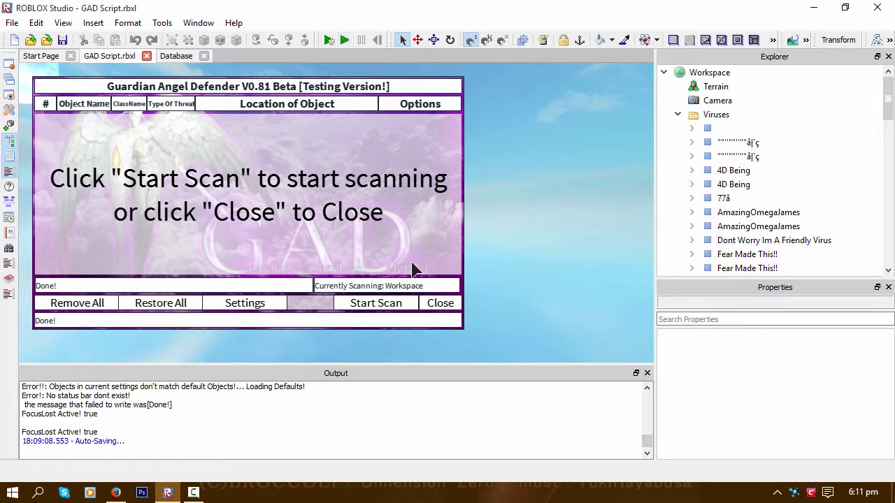
{"action": "left_click", "coordinate": [449, 304]}
{"action": "right_click", "coordinate": [198, 419]}
{"action": "left_click", "coordinate": [255, 463]}
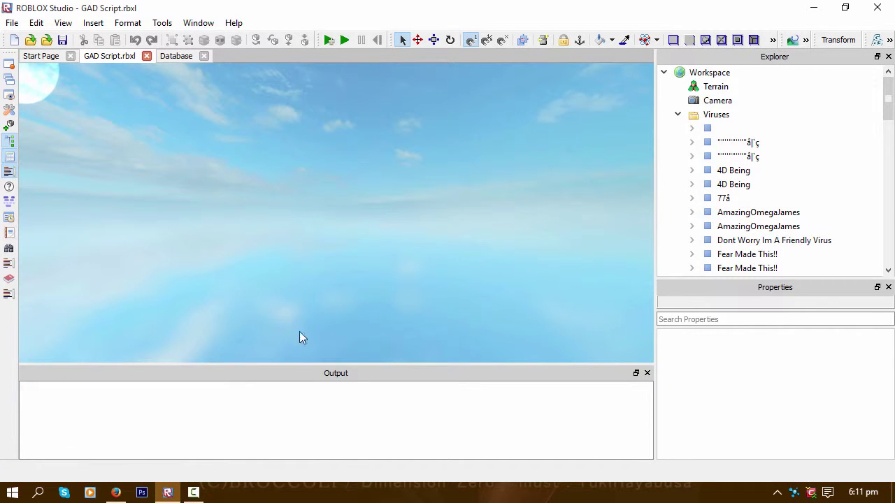
Start a play test and launch Guardian Angel Defender from the Plugins toolbar
{"action": "left_click", "coordinate": [339, 39]}
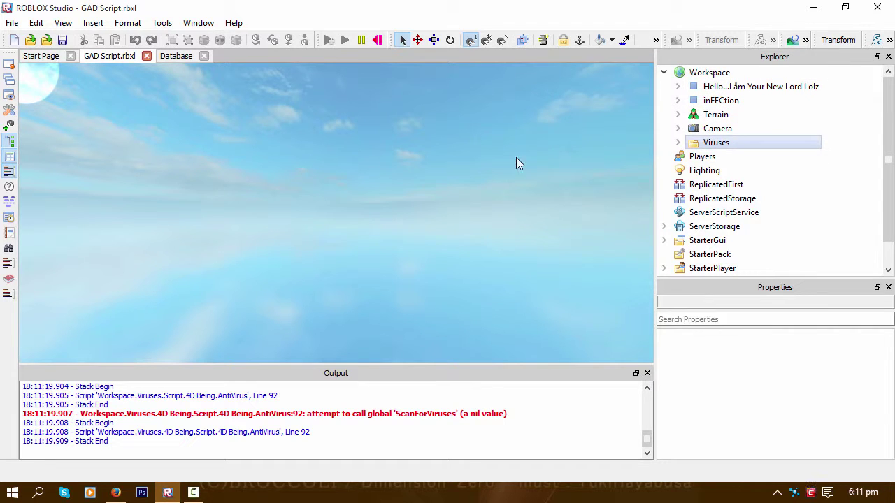
{"action": "left_click", "coordinate": [876, 40]}
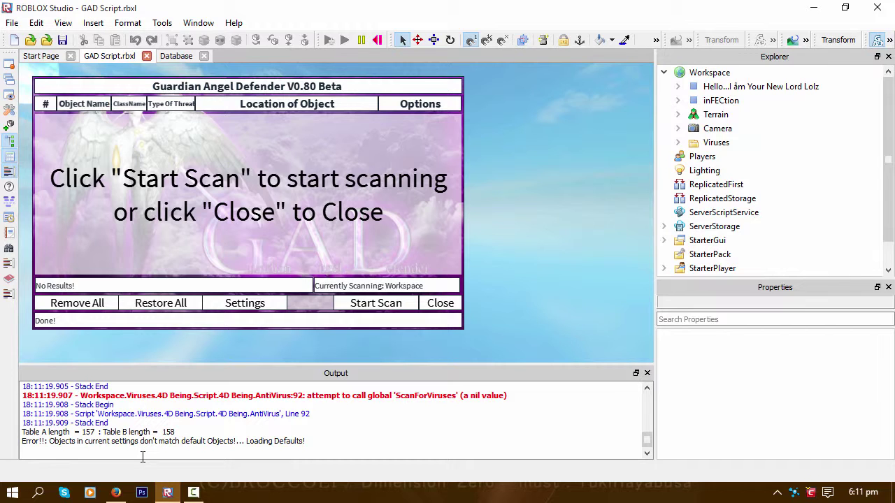
Relaunch Guardian Angel Defender as the 0.81 Beta testing build and scan, quarantining 90 suspect items
{"action": "left_click", "coordinate": [876, 40]}
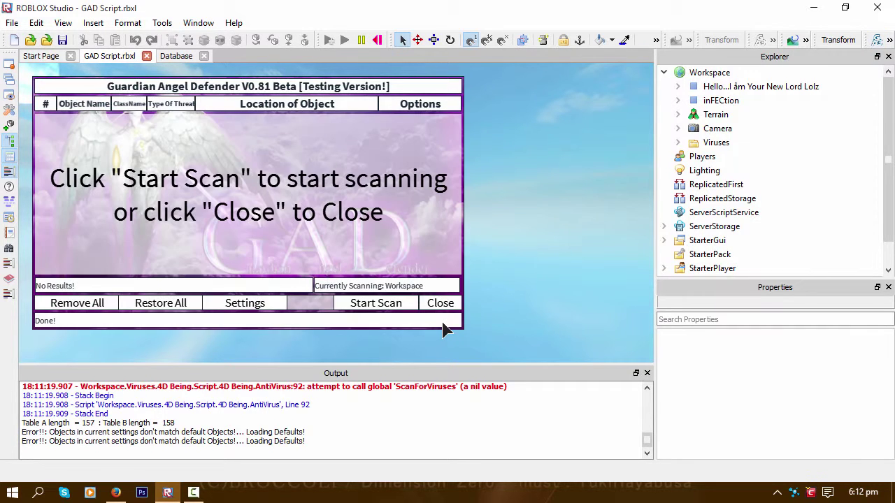
{"action": "left_click", "coordinate": [387, 303]}
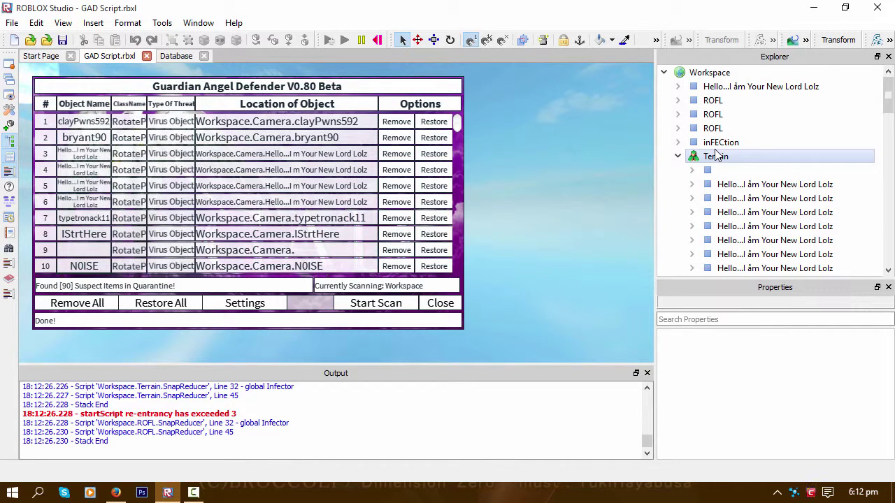
{"action": "left_click", "coordinate": [677, 156]}
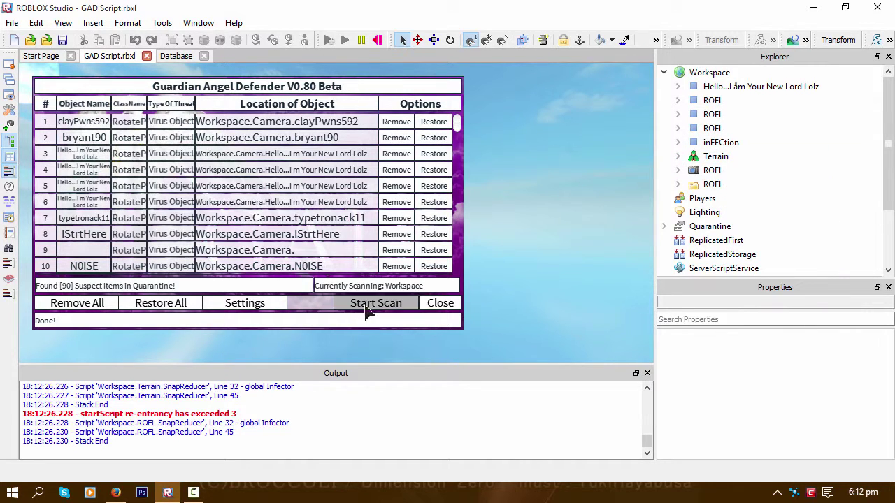
Close the scanner, stop the game, then reopen Guardian Angel Defender and rescan, quarantining 49 items
{"action": "left_click", "coordinate": [441, 303]}
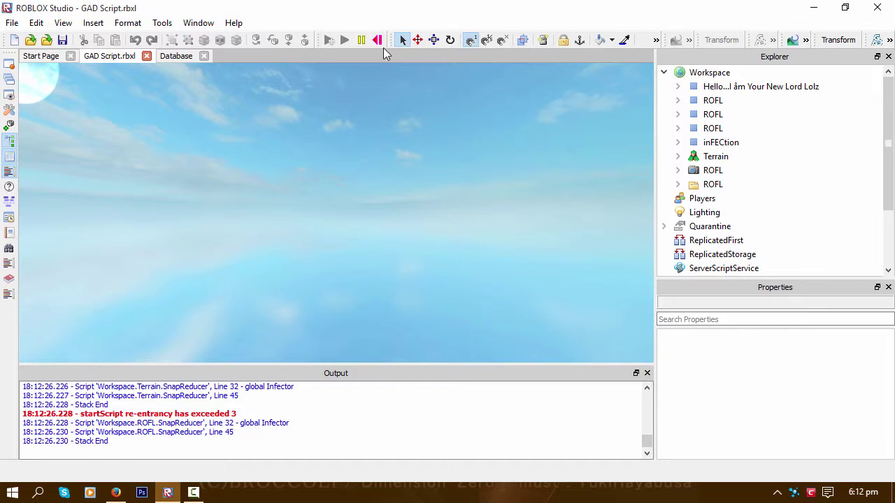
{"action": "left_click", "coordinate": [378, 41]}
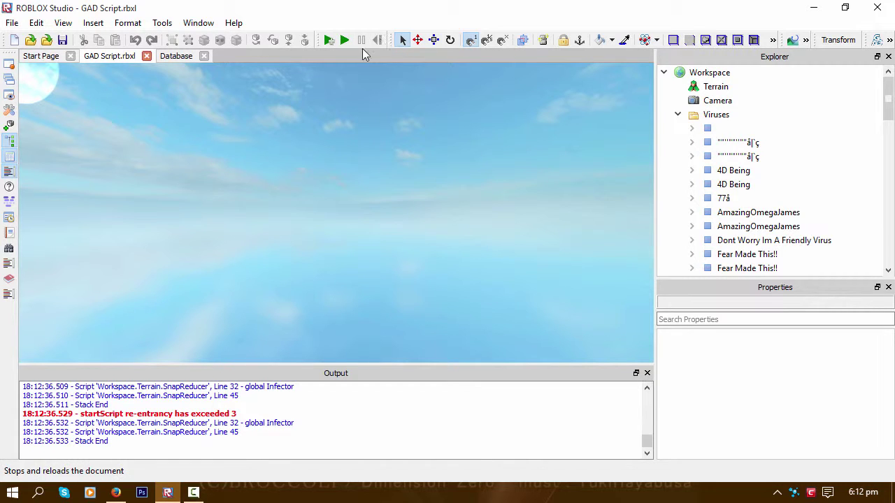
{"action": "left_click", "coordinate": [876, 40]}
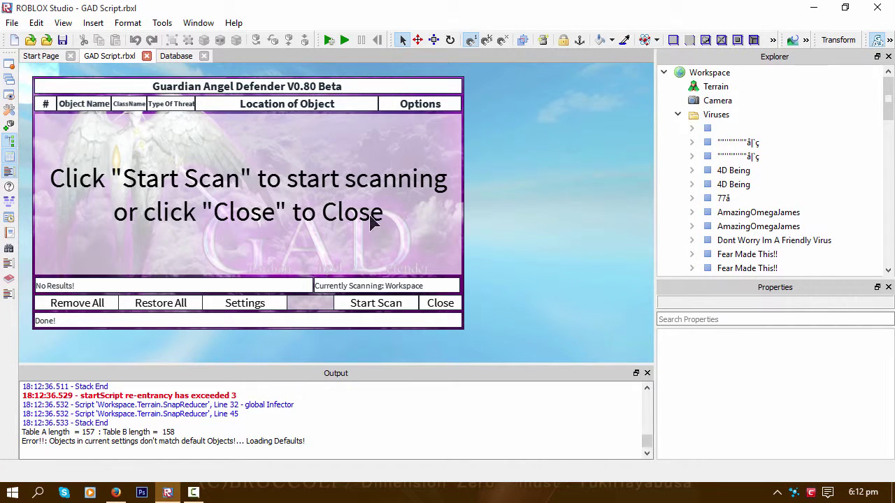
{"action": "left_click", "coordinate": [377, 303]}
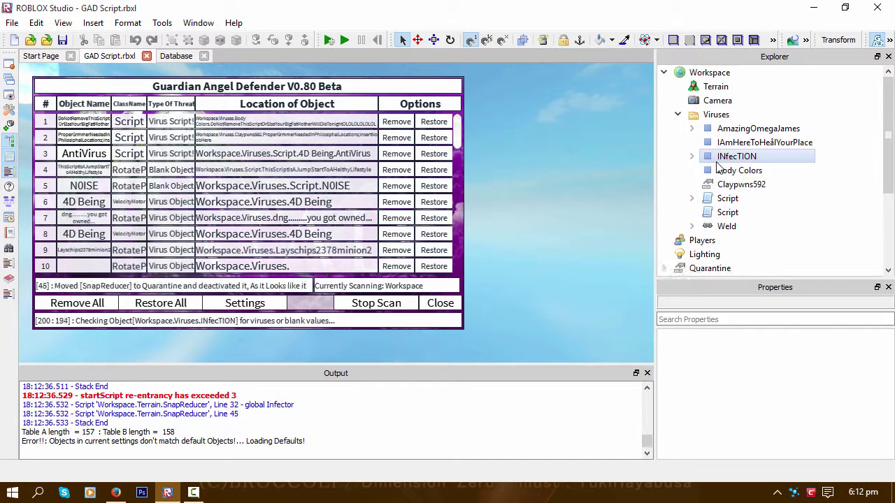
Open and close the settings, rescan to quarantine 52 suspect items, and scroll through the results
{"action": "left_click", "coordinate": [243, 304]}
{"action": "left_click", "coordinate": [458, 311]}
{"action": "left_click", "coordinate": [381, 305]}
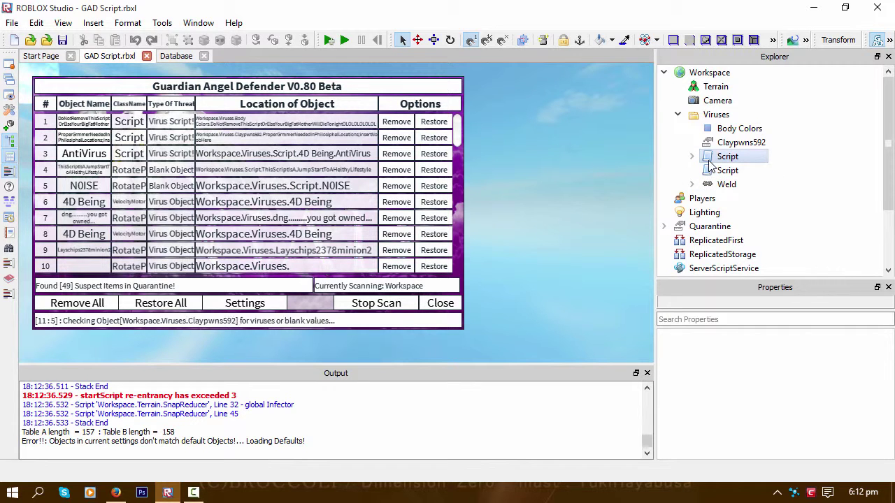
{"action": "scroll", "coordinate": [175, 174], "scroll_direction": "down", "scroll_amount": 10}
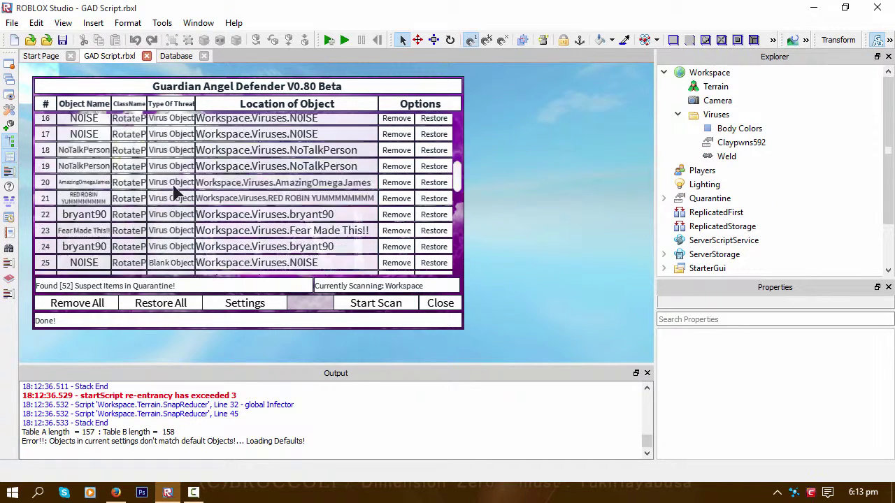
{"action": "scroll", "coordinate": [147, 218], "scroll_direction": "up", "scroll_amount": 8}
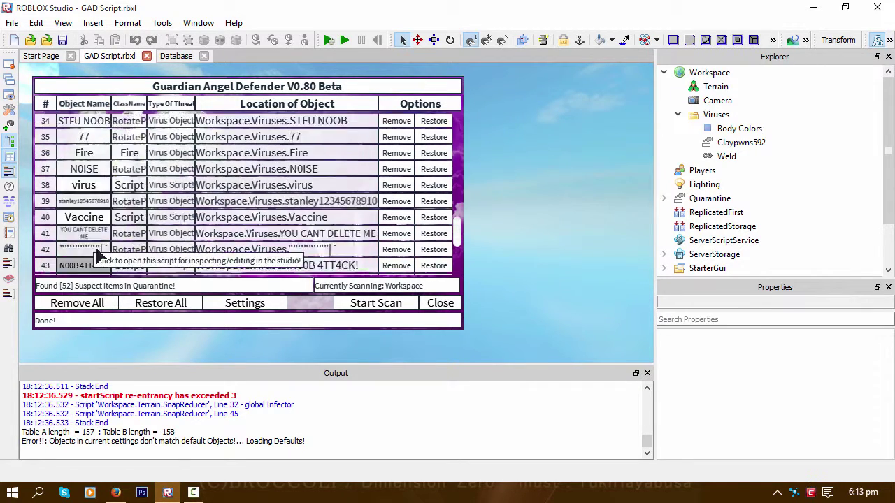
{"action": "scroll", "coordinate": [99, 256], "scroll_direction": "up", "scroll_amount": 3}
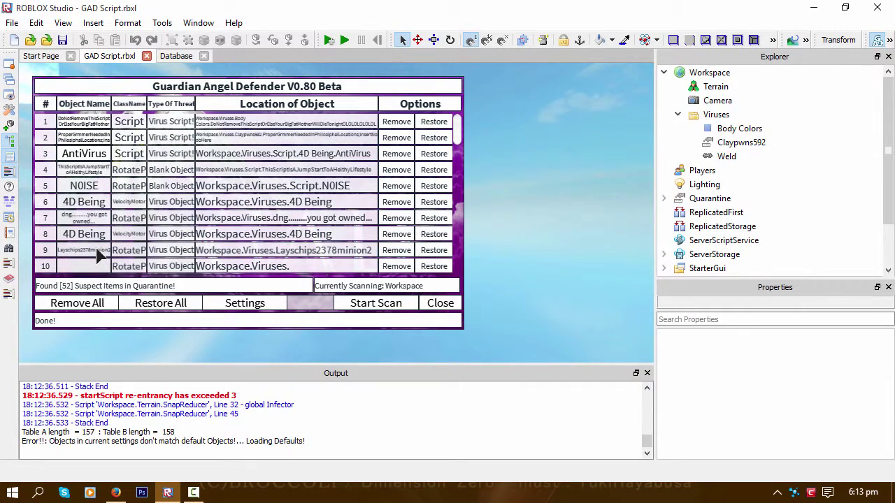
{"action": "scroll", "coordinate": [84, 184], "scroll_direction": "down", "scroll_amount": 3}
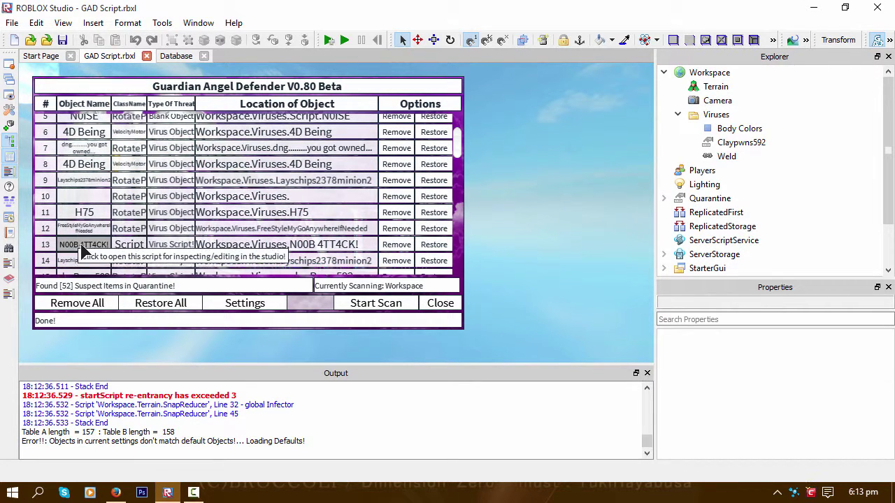
{"action": "left_click", "coordinate": [83, 245]}
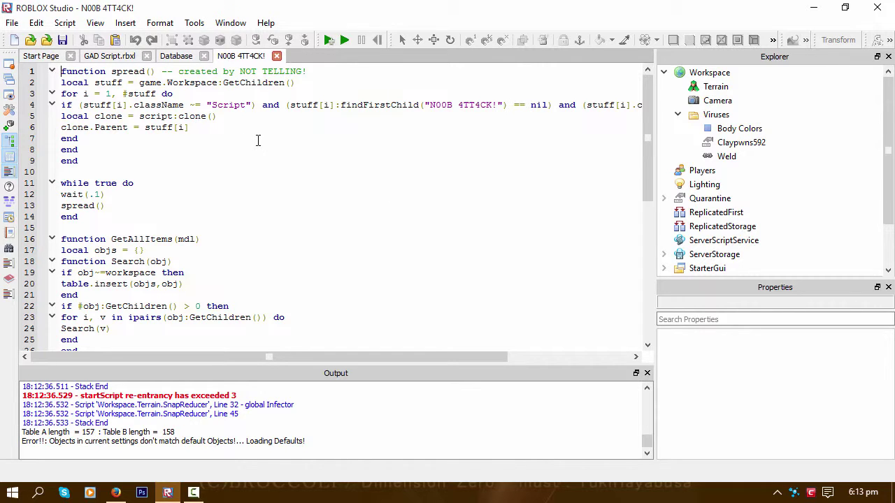
{"action": "scroll", "coordinate": [245, 150], "scroll_direction": "down", "scroll_amount": 9}
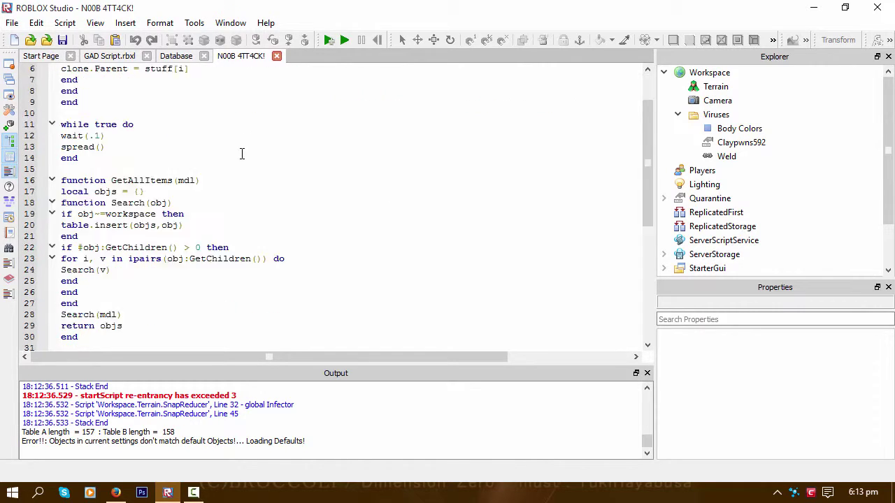
{"action": "scroll", "coordinate": [241, 155], "scroll_direction": "up", "scroll_amount": 9}
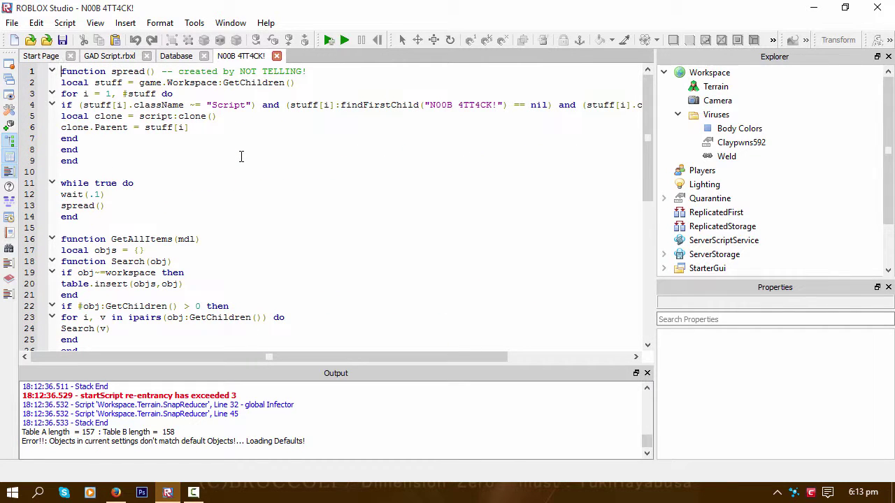
{"action": "left_click", "coordinate": [277, 56]}
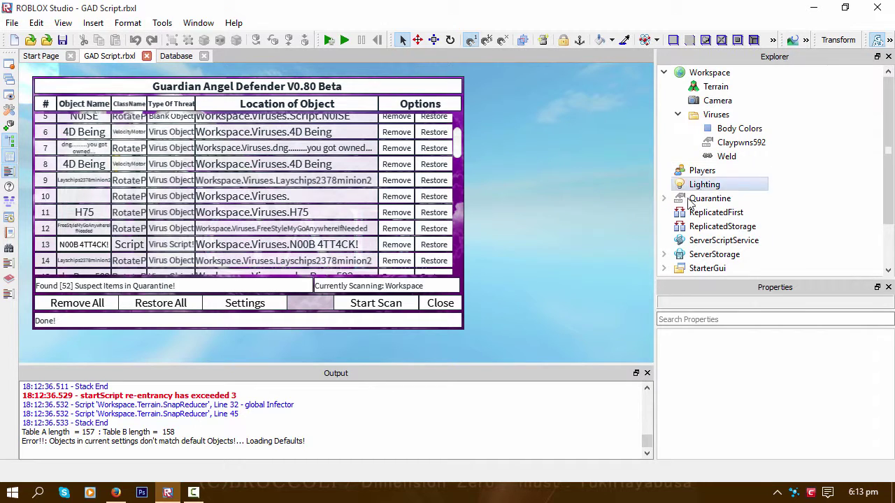
Open the Guardian Angel Defender script from ServerStorage and scroll through its 2,399 lines
{"action": "left_click", "coordinate": [664, 255]}
{"action": "scroll", "coordinate": [690, 254], "scroll_direction": "down", "scroll_amount": 3}
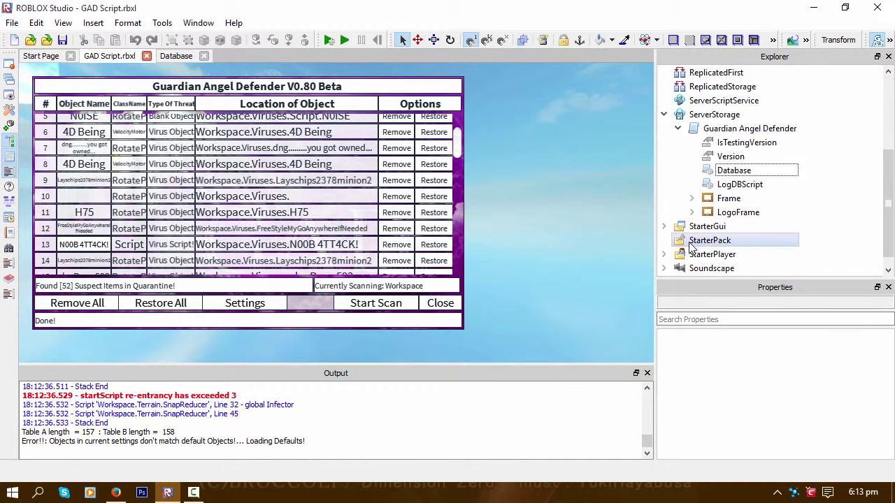
{"action": "double_click", "coordinate": [734, 129]}
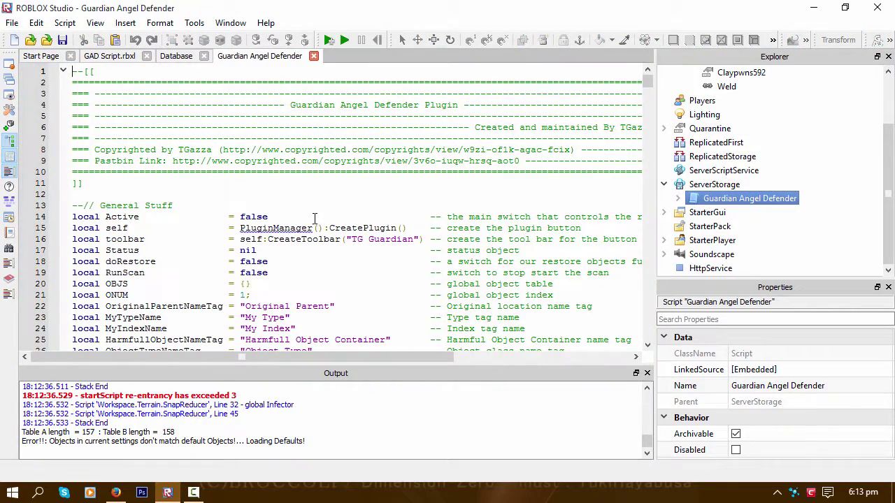
{"action": "scroll", "coordinate": [323, 221], "scroll_direction": "down", "scroll_amount": 20}
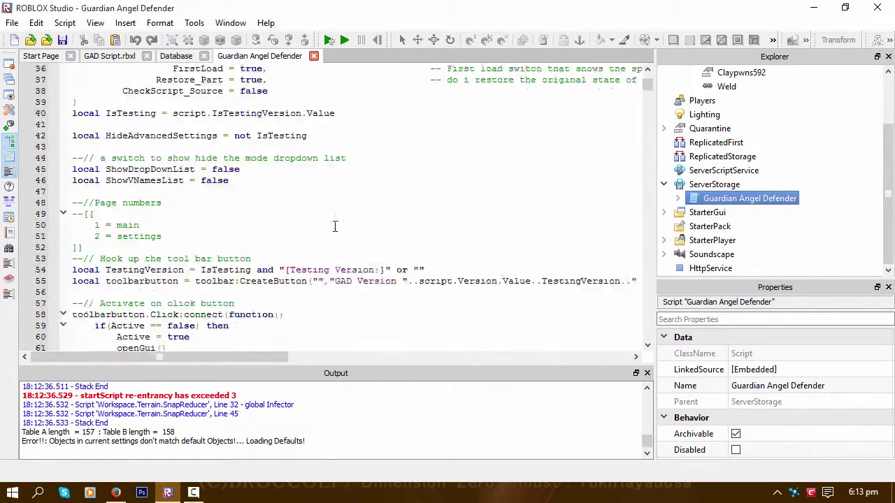
{"action": "left_click_drag", "start_coordinate": [649, 93], "coordinate": [679, 341]}
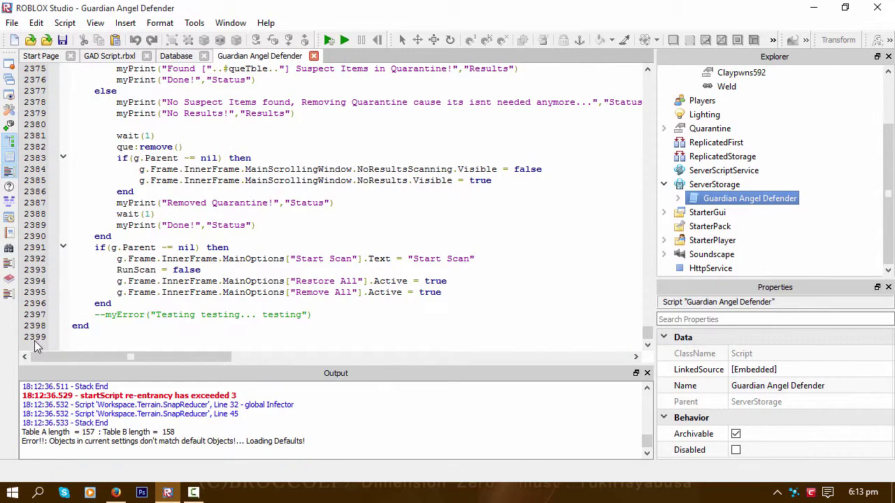
{"action": "scroll", "coordinate": [309, 325], "scroll_direction": "up", "scroll_amount": 20}
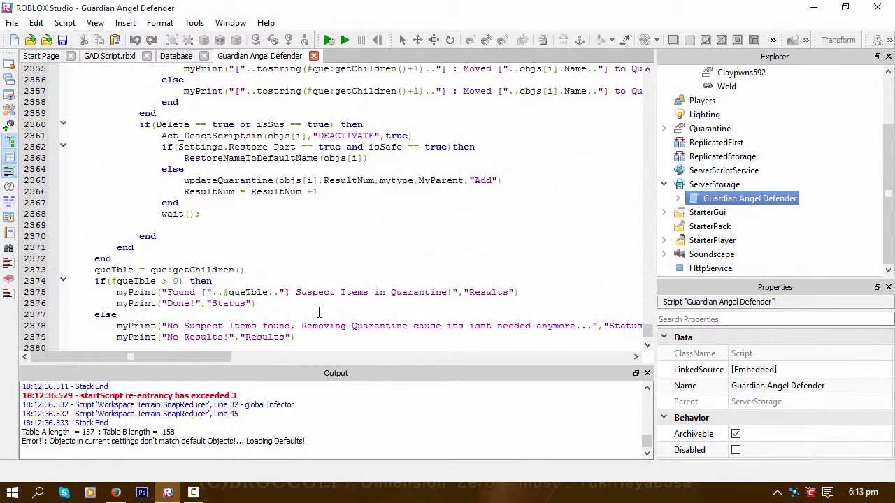
Close the Guardian Angel Defender script tab to return to the GAD Script place
{"action": "left_click", "coordinate": [314, 56]}
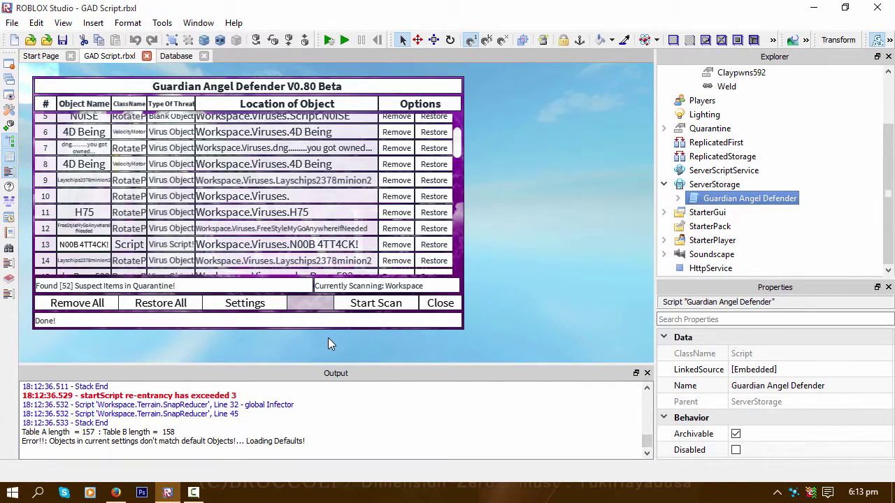